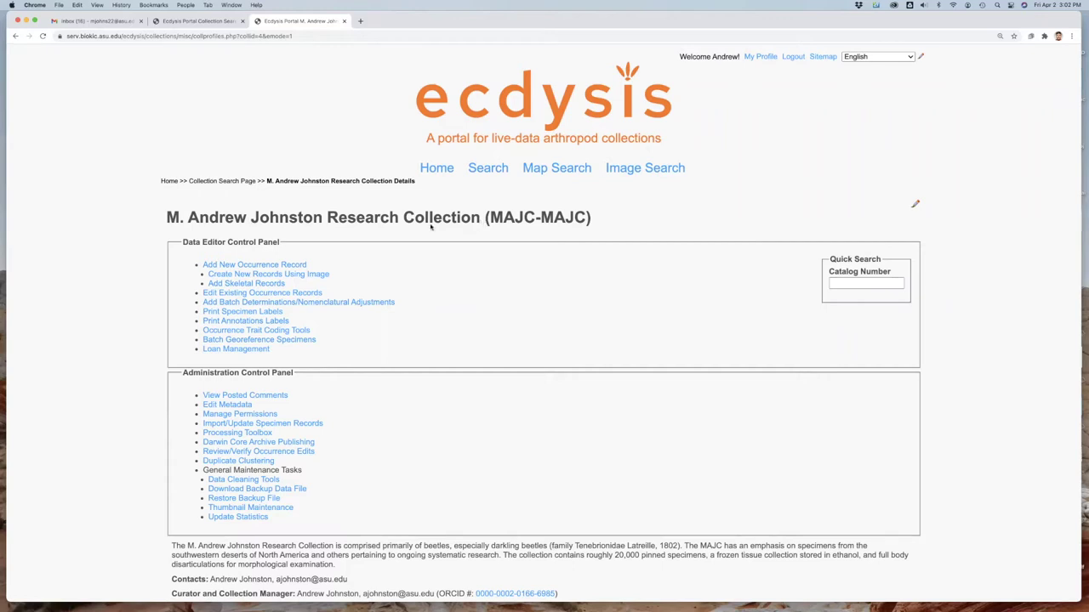
# Open record MAJC0005726 from the collection's table listing in the occurrence editor and review its form
pyautogui.click(238, 295)
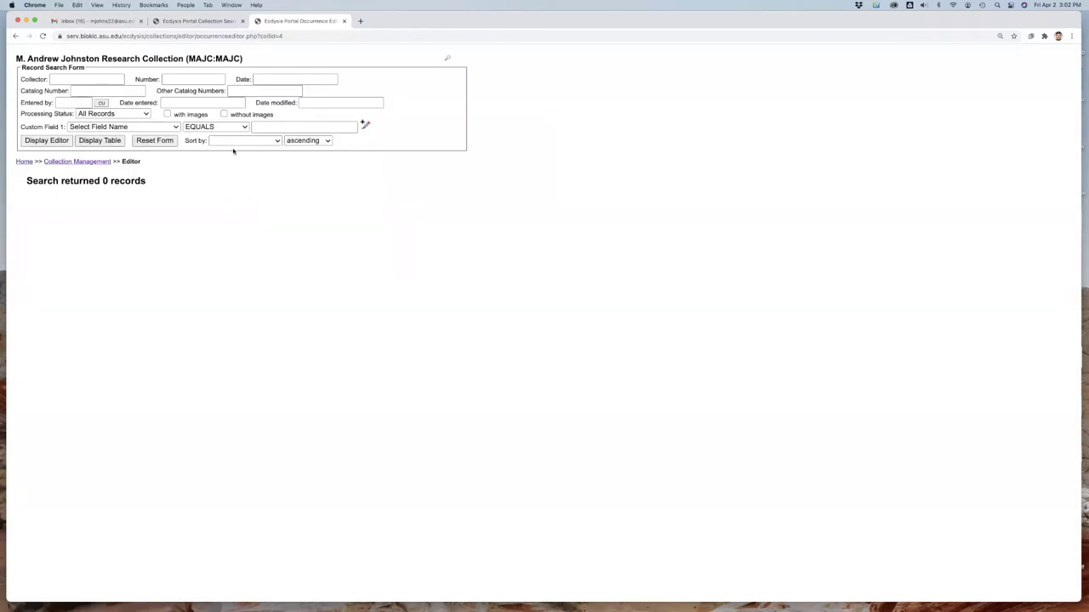
pyautogui.click(107, 141)
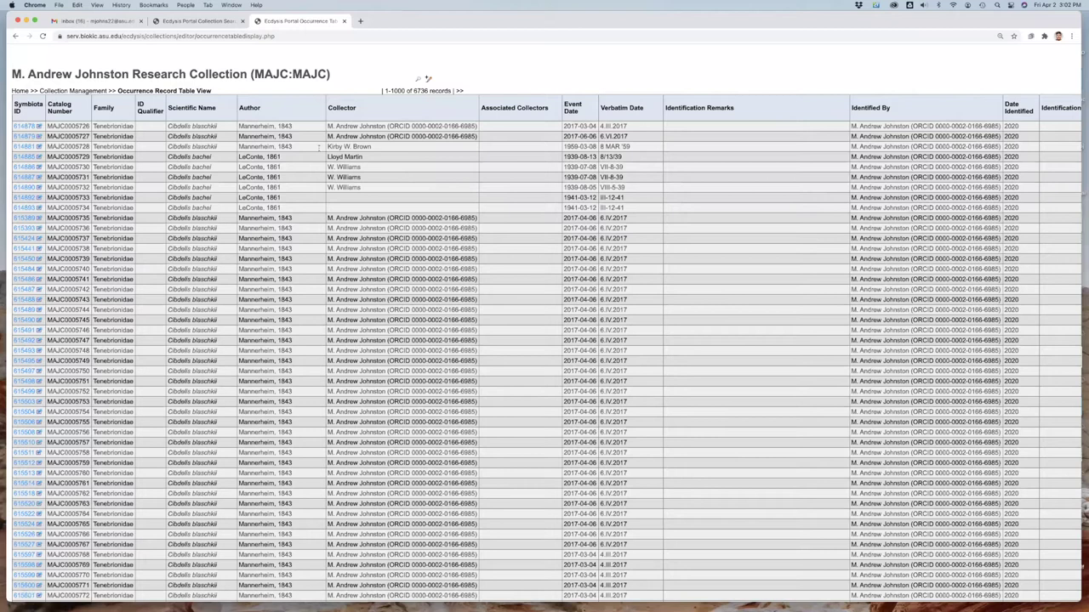
pyautogui.click(18, 127)
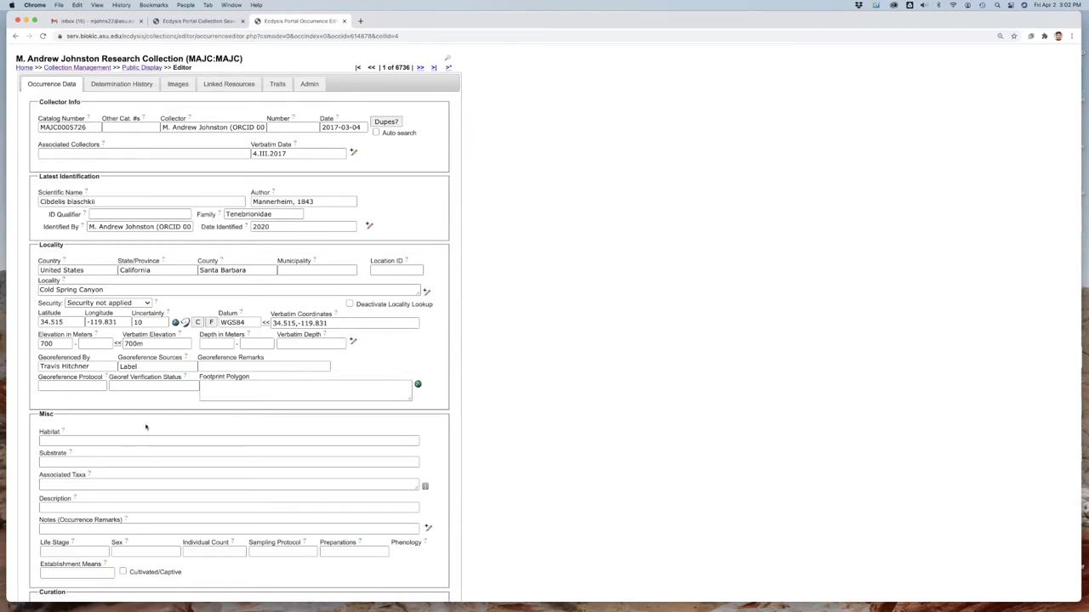
pyautogui.scroll(-5, 347, 412)
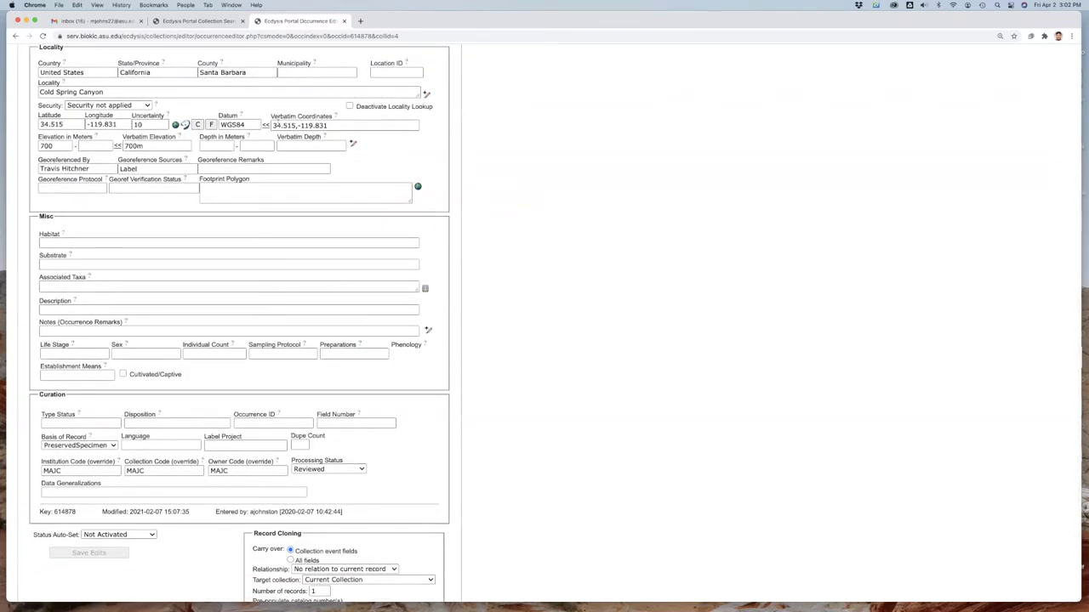
pyautogui.scroll(5, 274, 220)
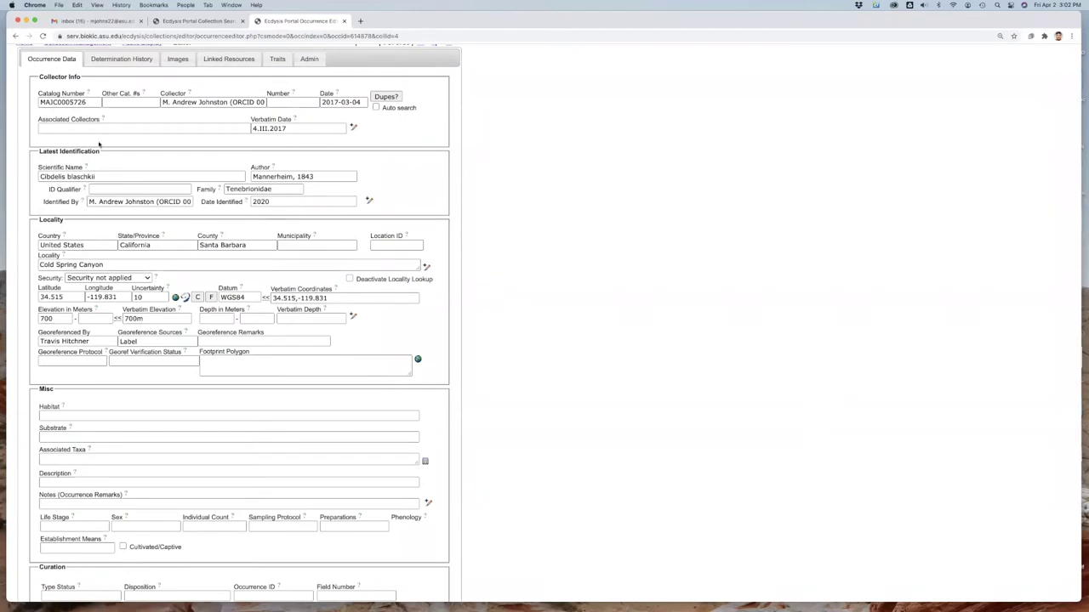
pyautogui.scroll(1, 235, 298)
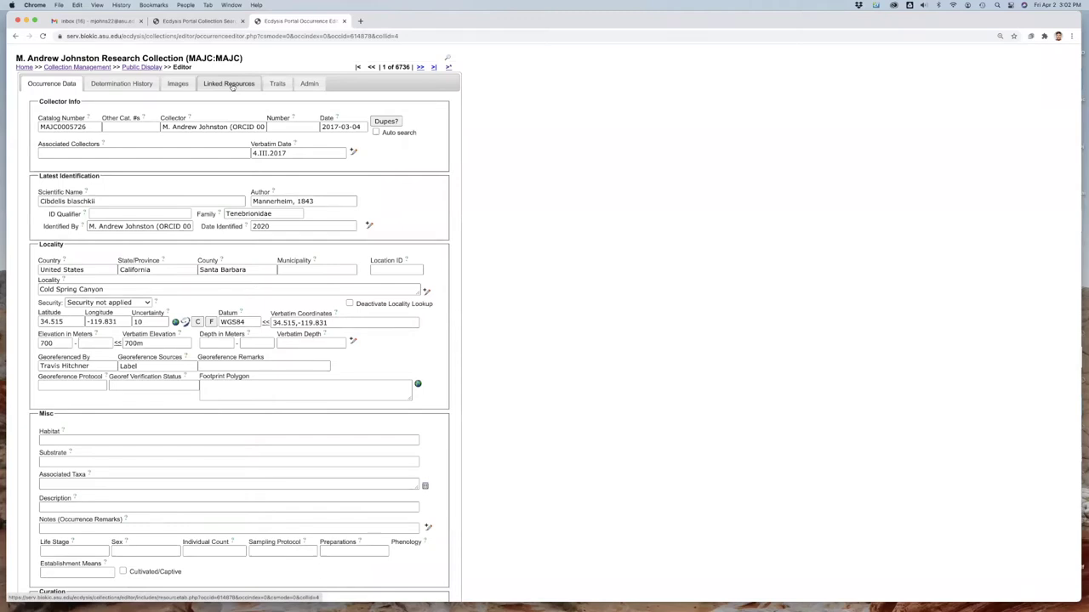
# Show MAJC0005726's linked resources, including the derivedFromSameIndividual link to MAJC0005000
pyautogui.click(230, 84)
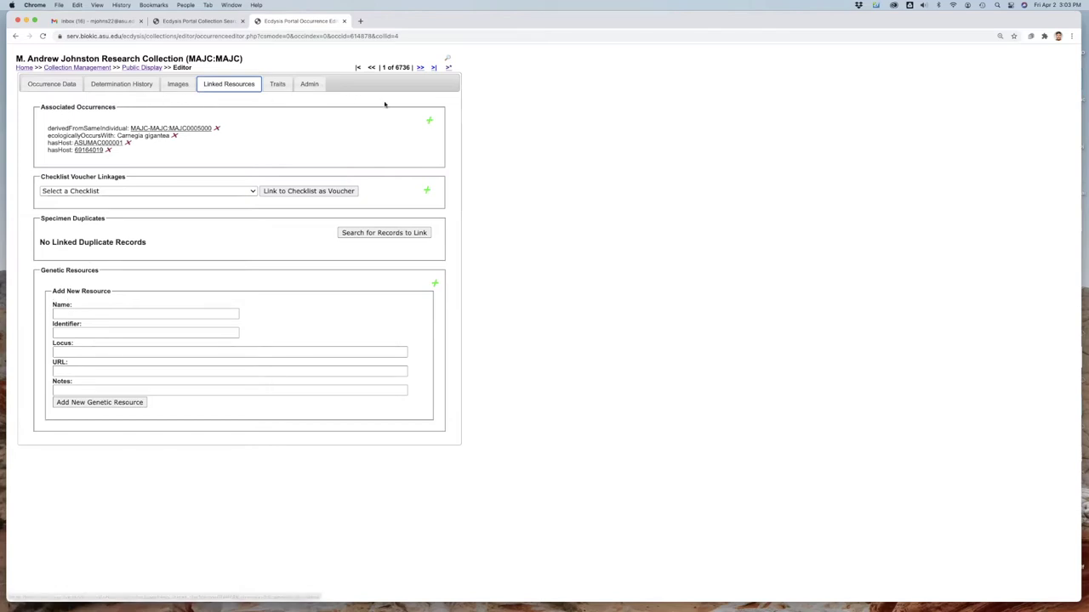
# Expand Create New Association and highlight its in-system, external and observational reference sections
pyautogui.click(429, 123)
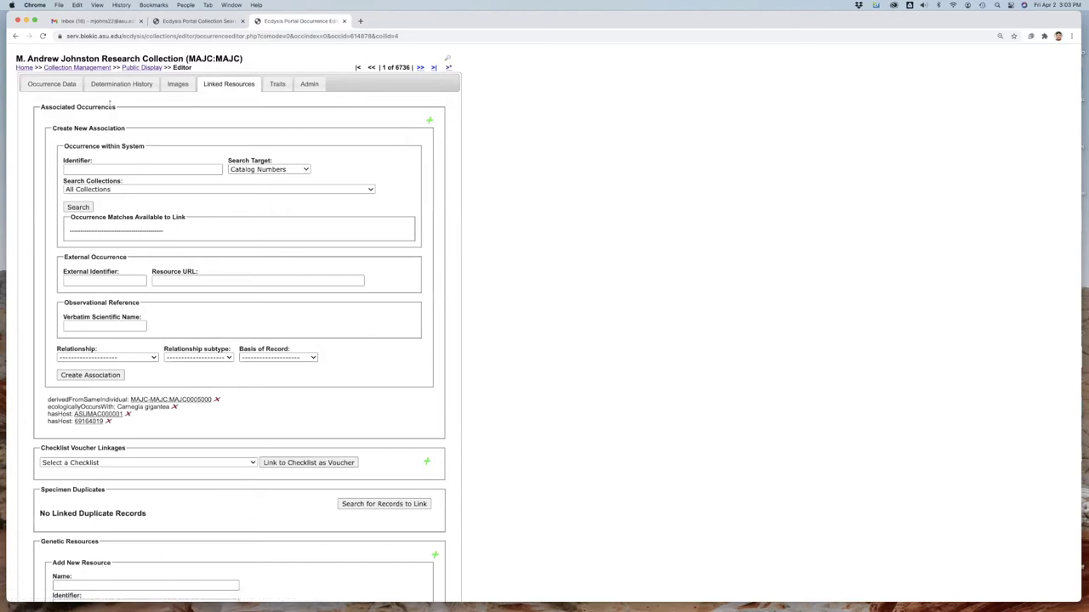
pyautogui.moveTo(64, 146); pyautogui.dragTo(145, 153)
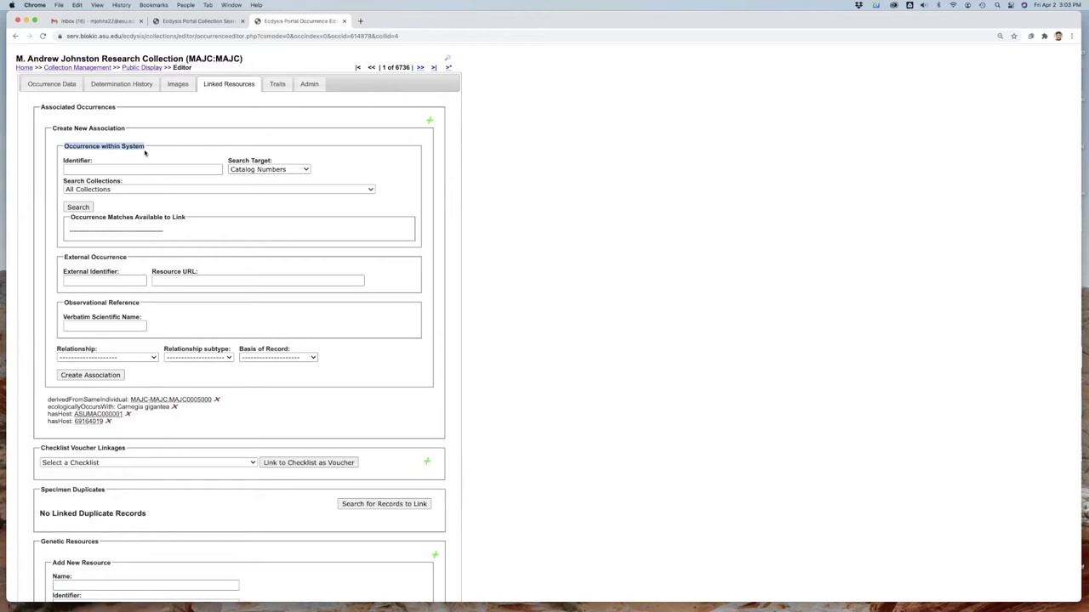
pyautogui.click(64, 256)
pyautogui.moveTo(64, 256); pyautogui.dragTo(125, 256)
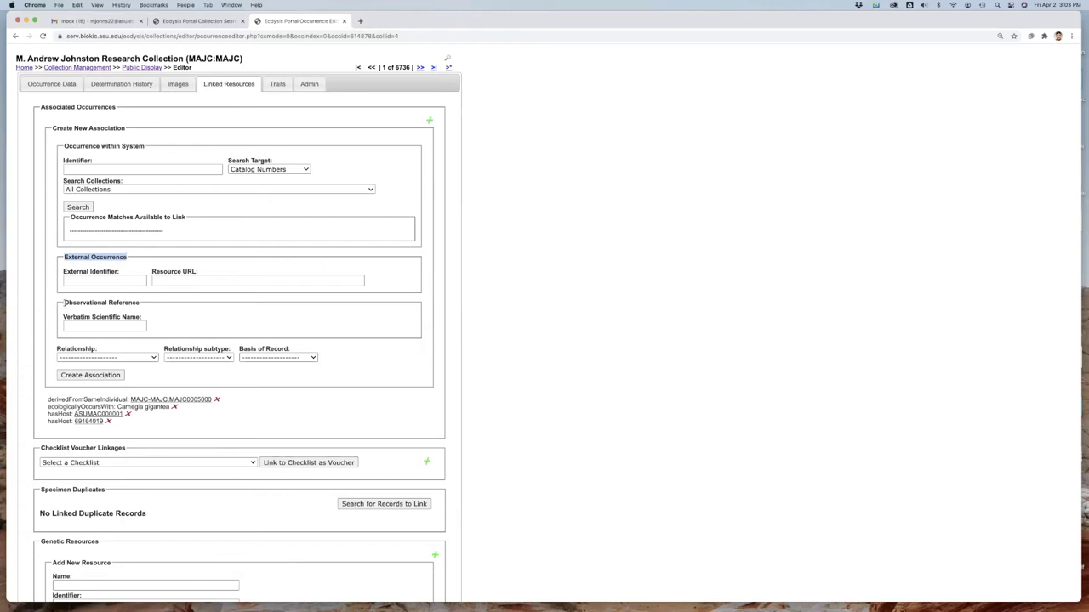
pyautogui.moveTo(65, 302); pyautogui.dragTo(139, 304)
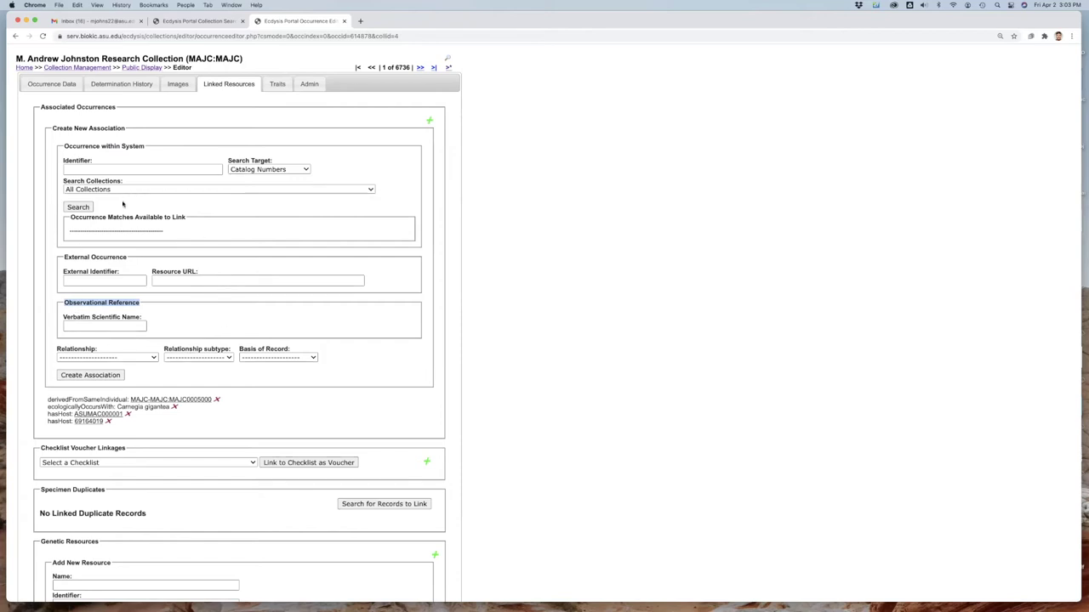
# List the relationship types, analyticalStandardOf through subsampleOf, for the new association
pyautogui.click(121, 357)
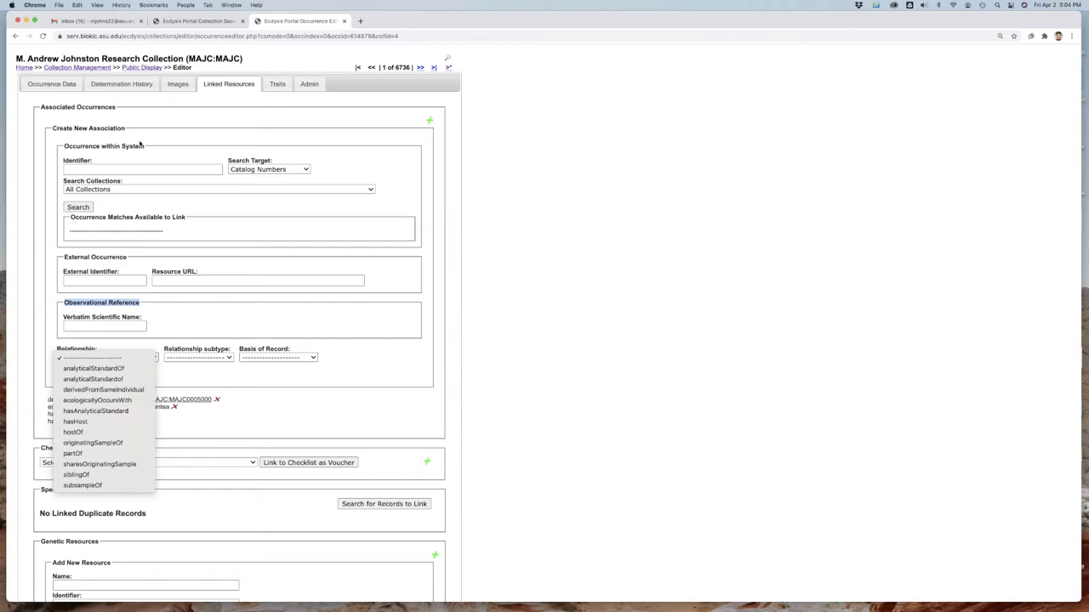
# Search for identifier MAJC0005001 and select it as the in-system record to link
pyautogui.click(109, 169)
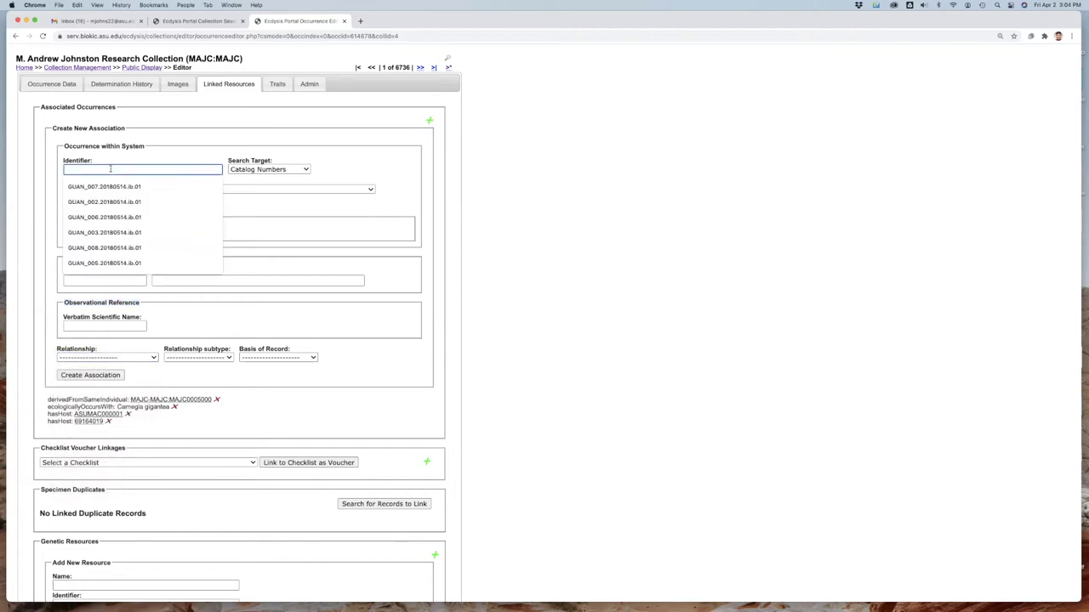
pyautogui.write('MAJC')
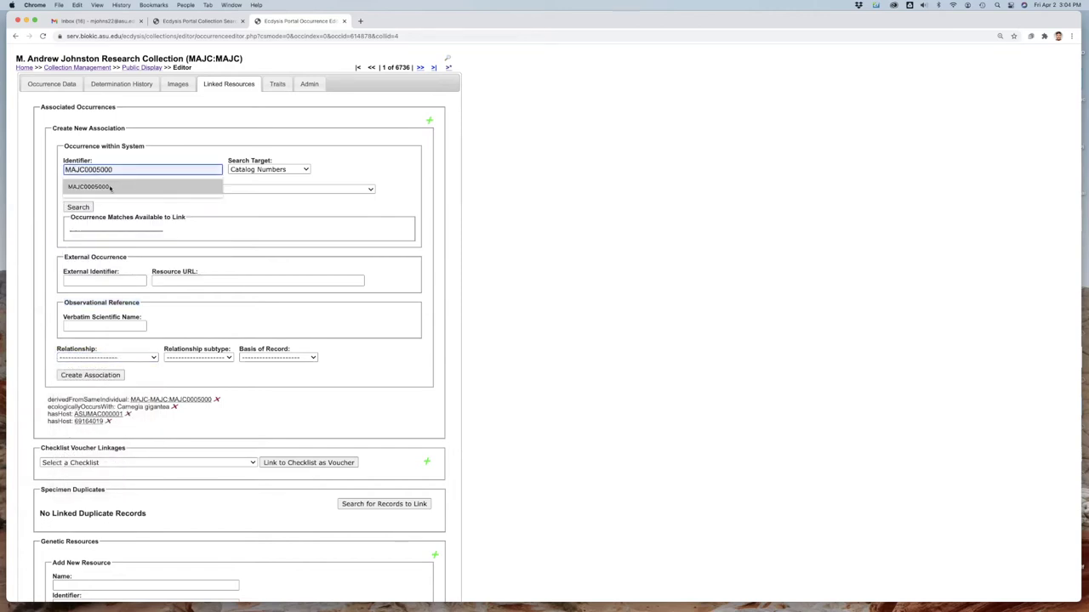
pyautogui.click(108, 185)
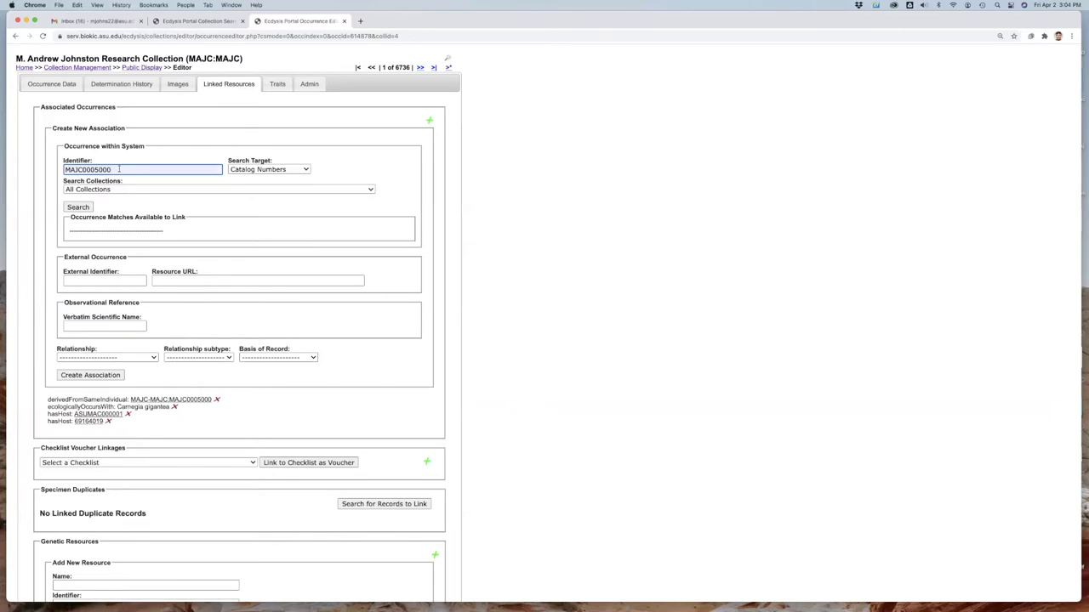
pyautogui.press('BackSpace')
pyautogui.write('1')
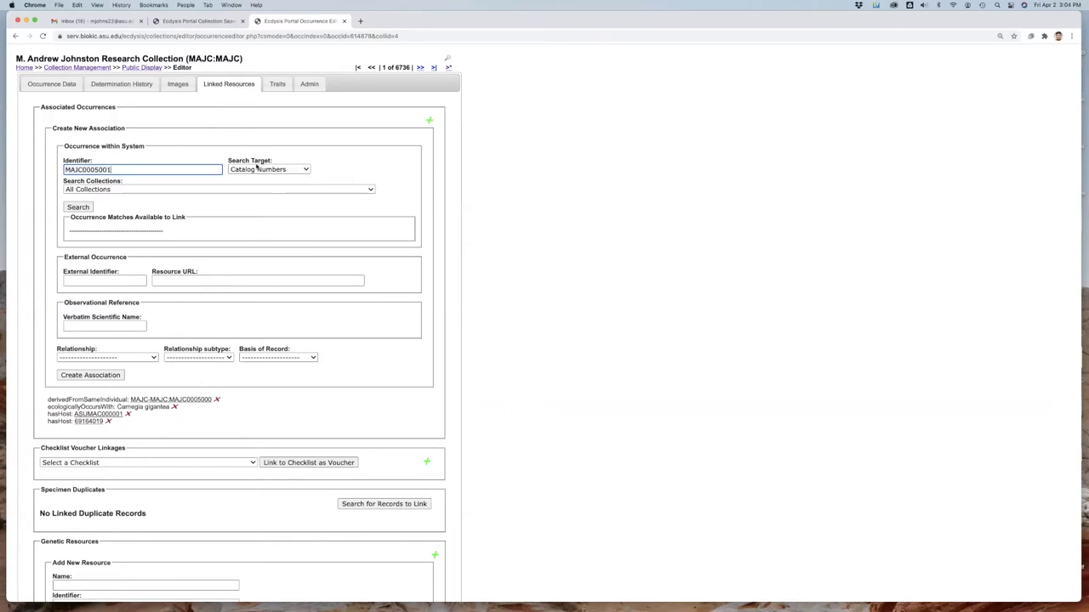
pyautogui.click(78, 207)
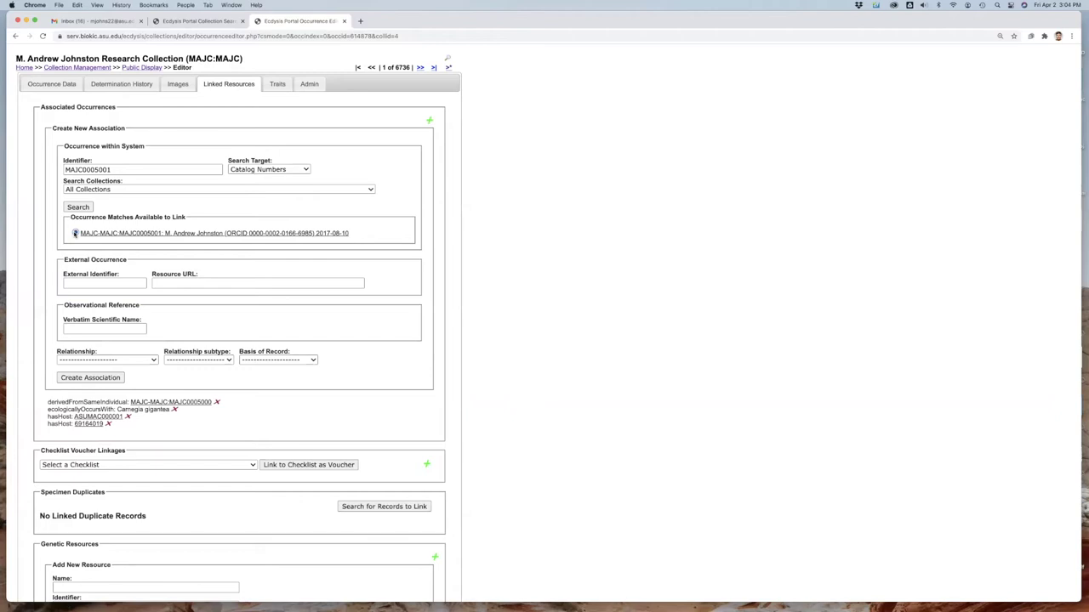
pyautogui.click(75, 233)
# View MAJC0005001's detail page in a new tab, then return to the editor
pyautogui.click(126, 233)
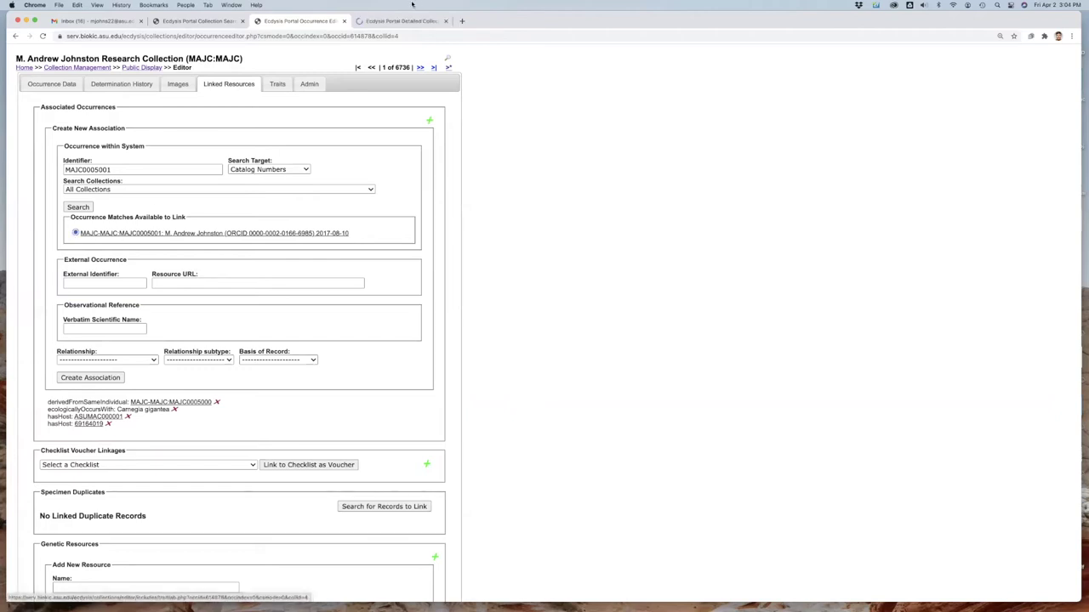
pyautogui.click(396, 21)
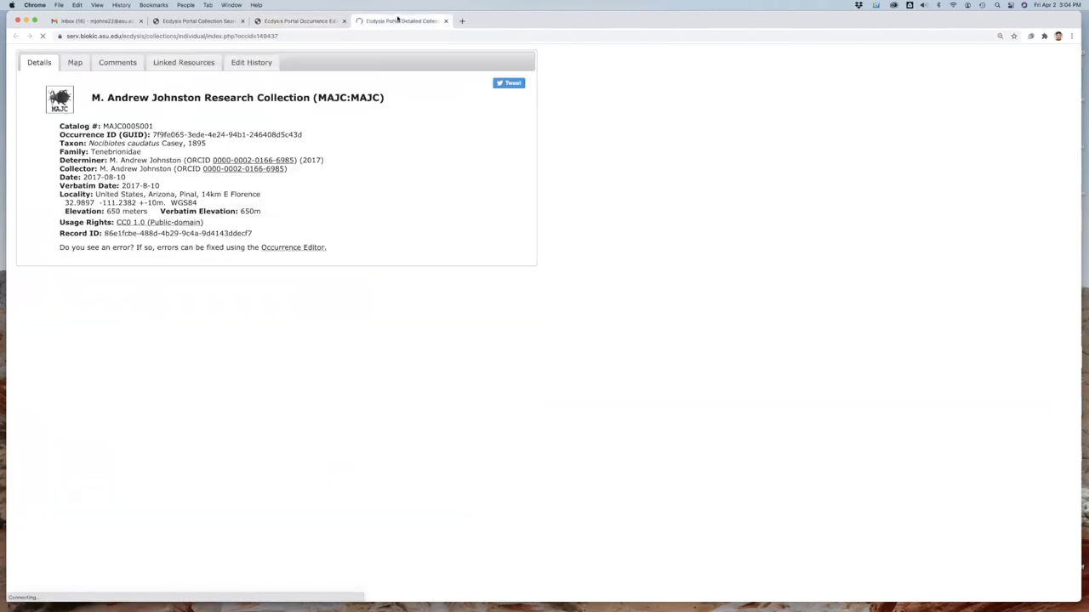
pyautogui.click(318, 21)
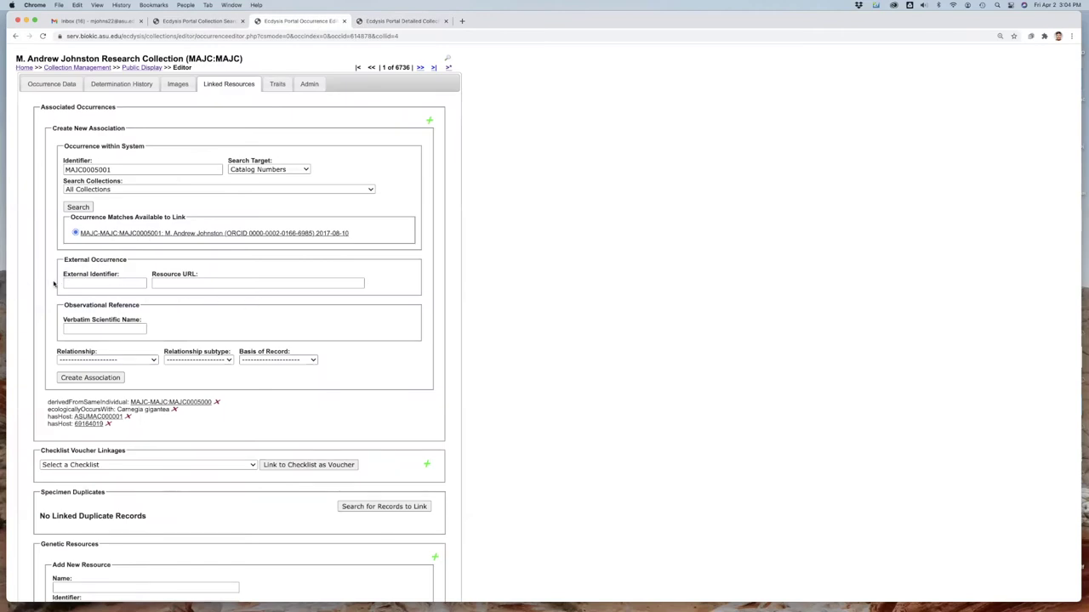
# Link MAJC0005001 as derivedFromSameIndividual with a blank subtype and Material Sample basis of record
pyautogui.scroll(-3, 54, 285)
pyautogui.click(125, 256)
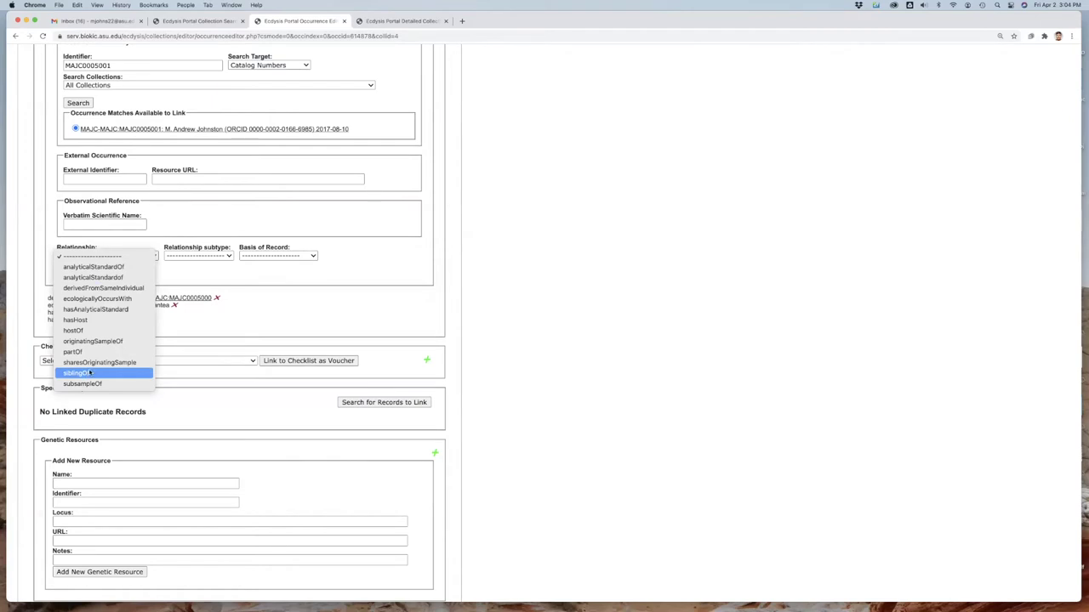
pyautogui.click(119, 288)
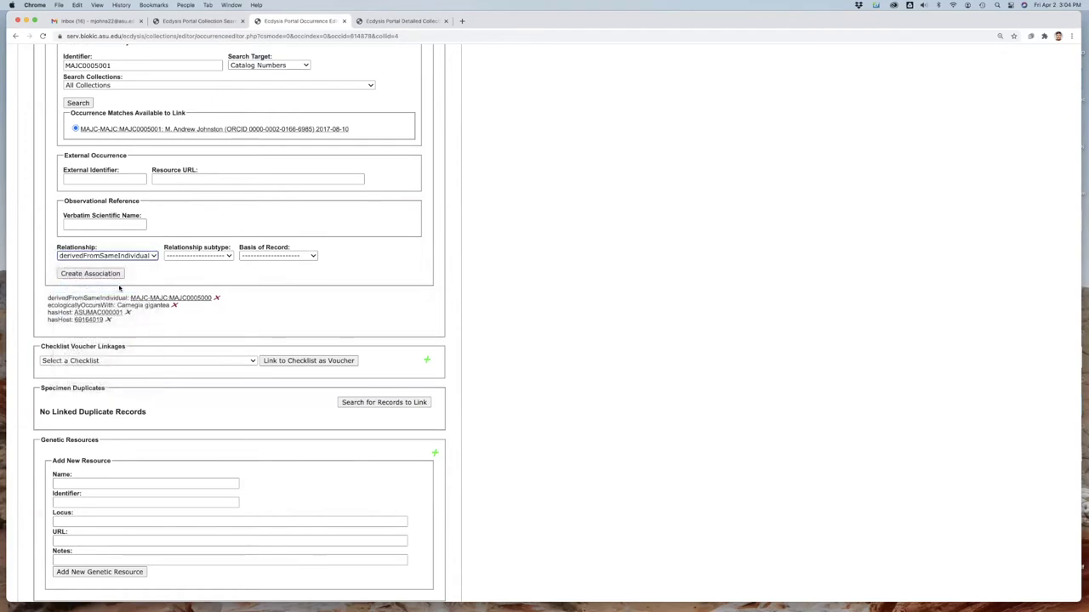
pyautogui.click(217, 260)
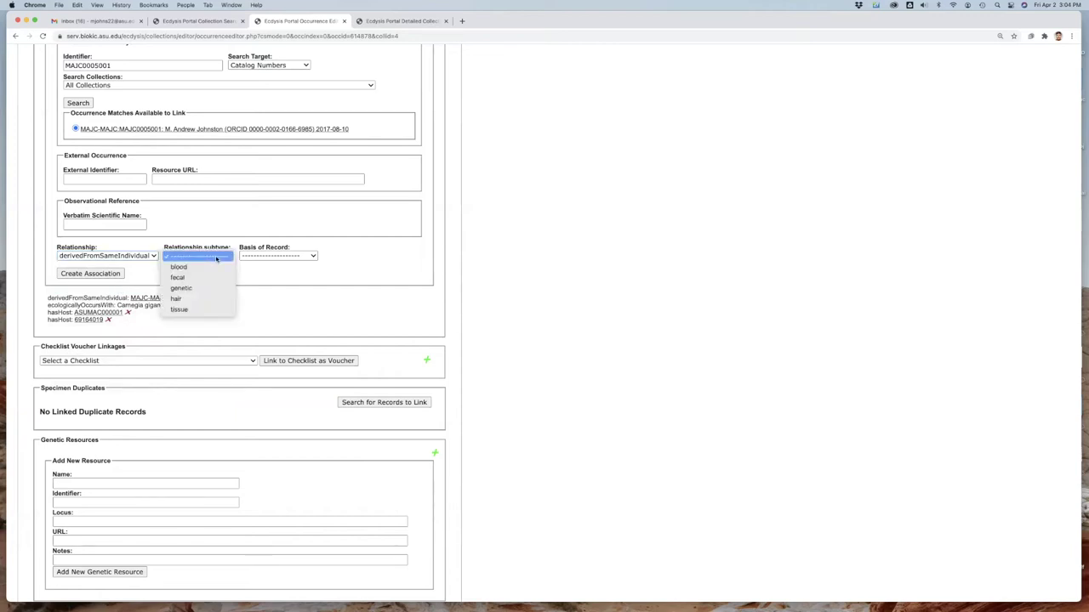
pyautogui.click(217, 259)
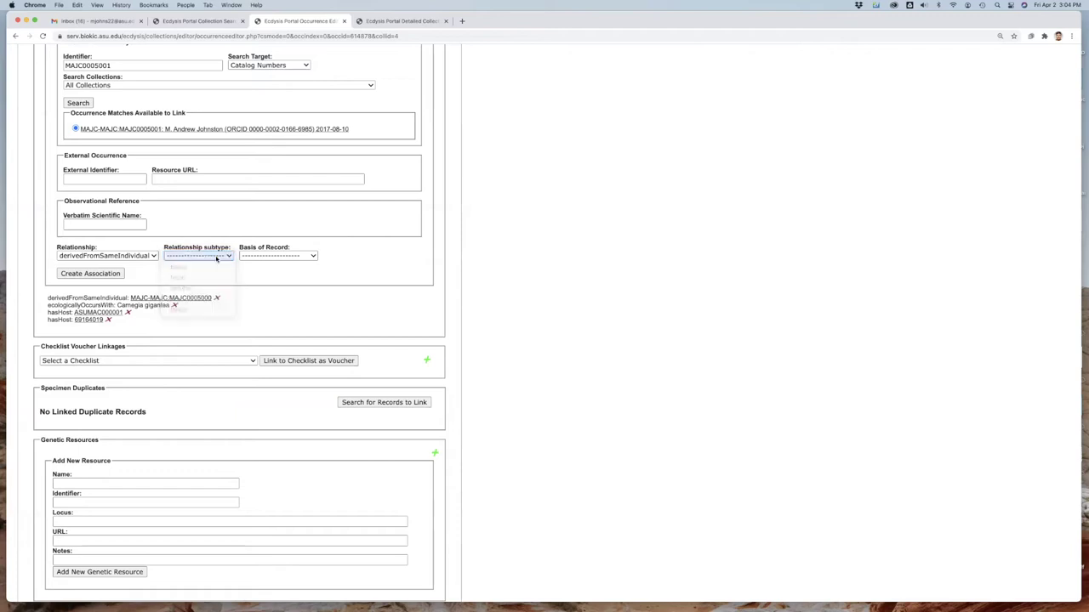
pyautogui.click(264, 258)
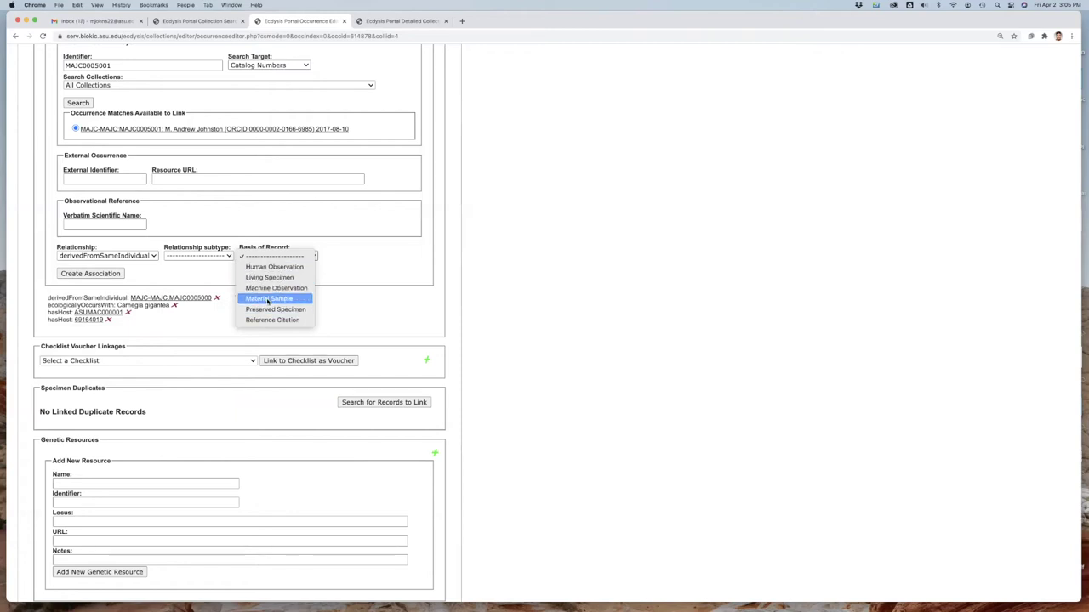
pyautogui.click(267, 299)
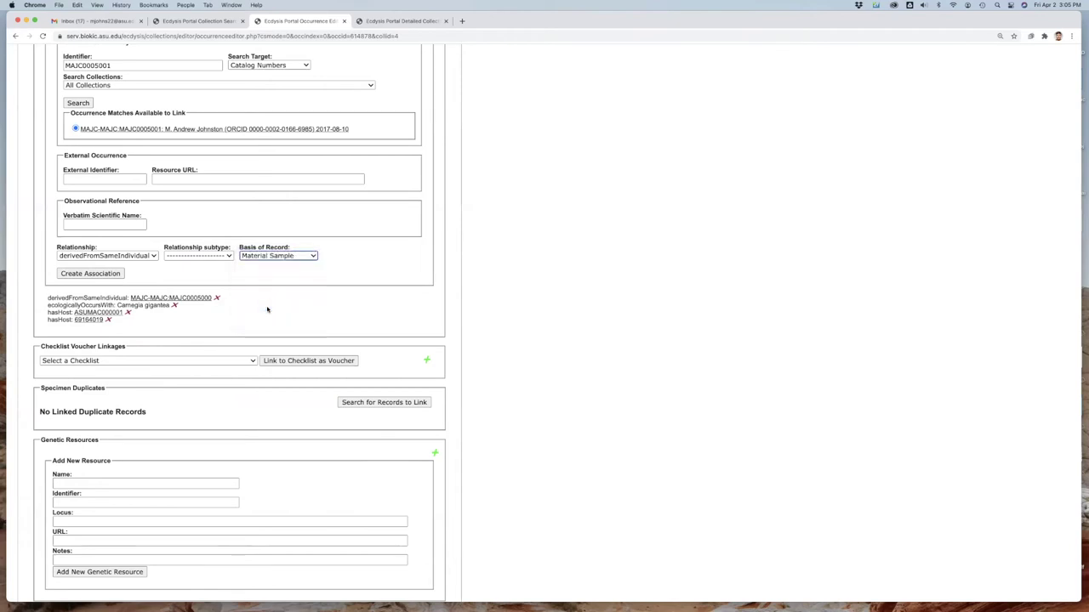
pyautogui.click(74, 274)
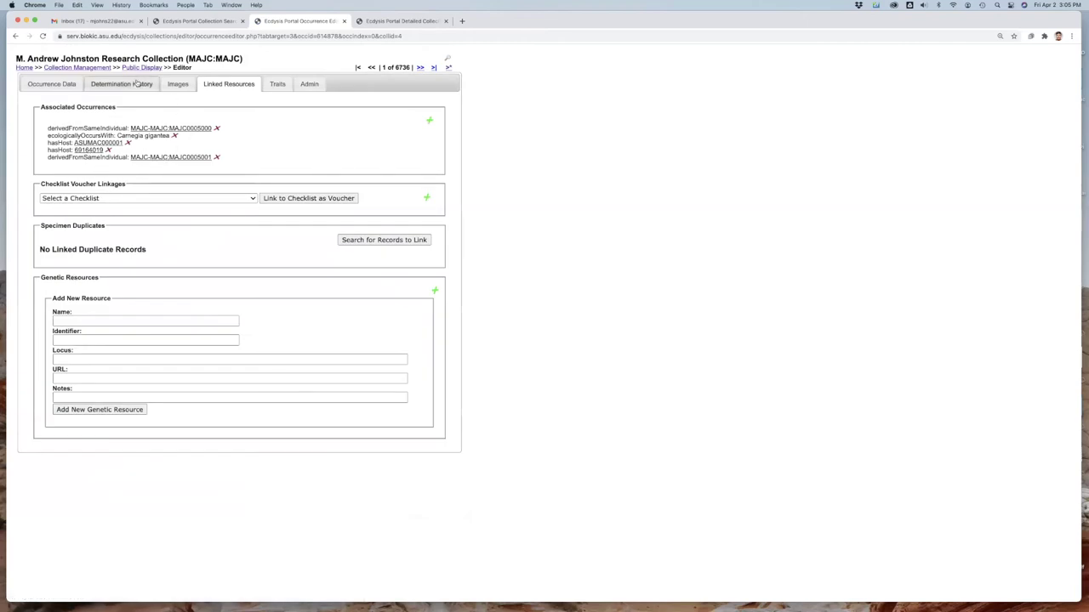
# Open MAJC0005726's public page and point out its related occurrences, including the new MAJC0005001 link
pyautogui.keyDown('super'); pyautogui.click(138, 68); pyautogui.keyUp('super')
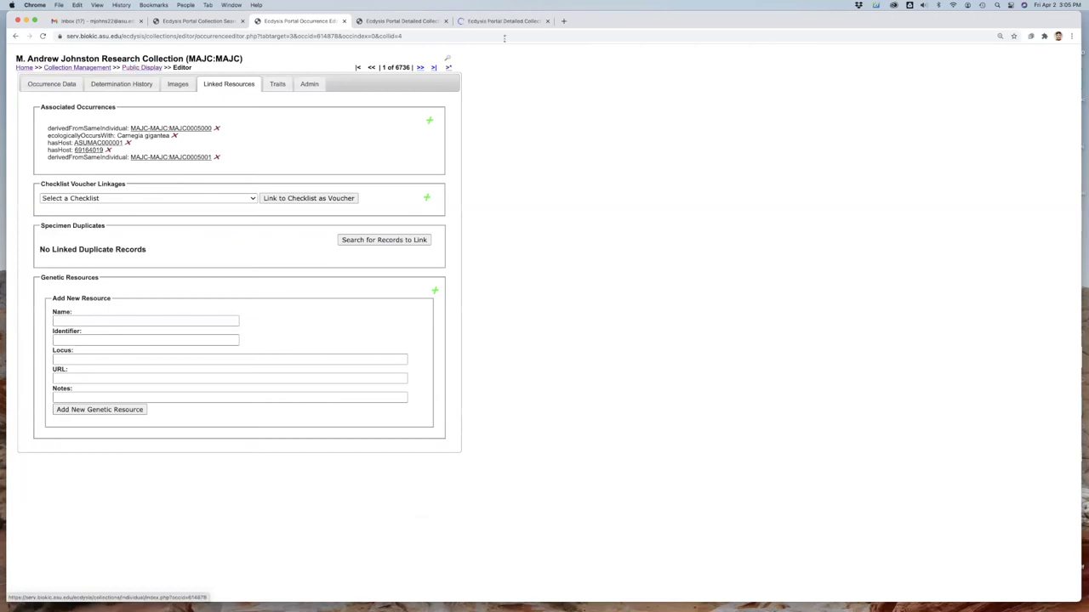
pyautogui.click(500, 21)
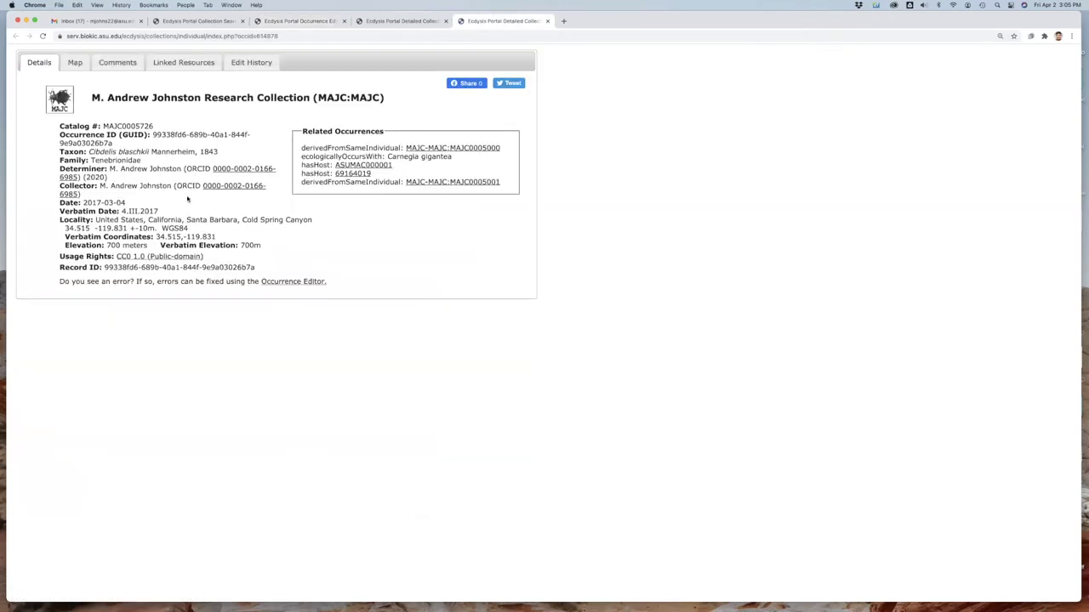
pyautogui.press('super+plus')
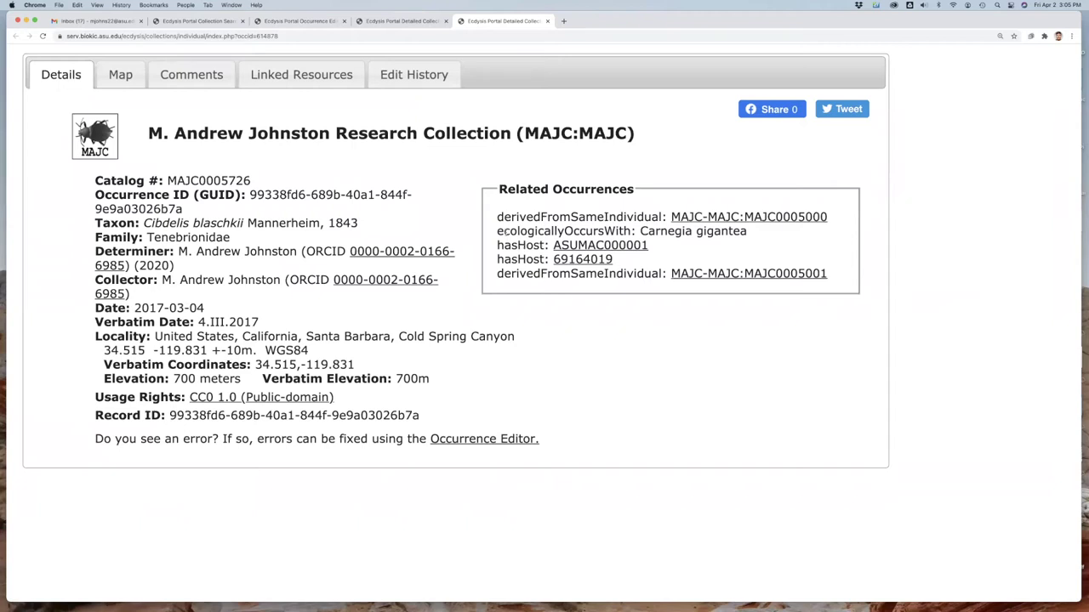
pyautogui.moveTo(499, 231); pyautogui.dragTo(749, 232)
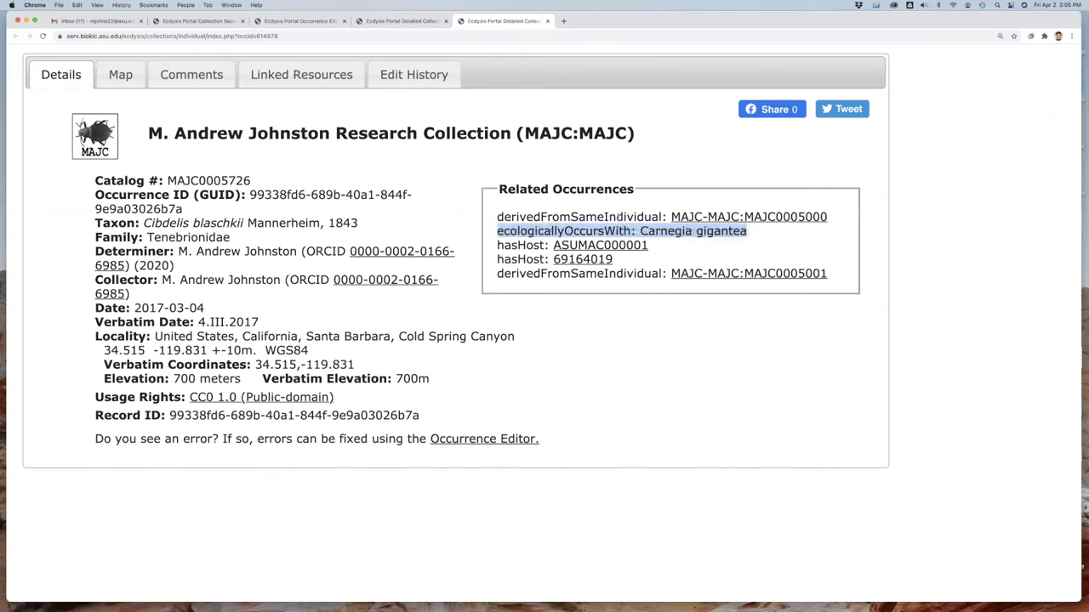
pyautogui.doubleClick(618, 217)
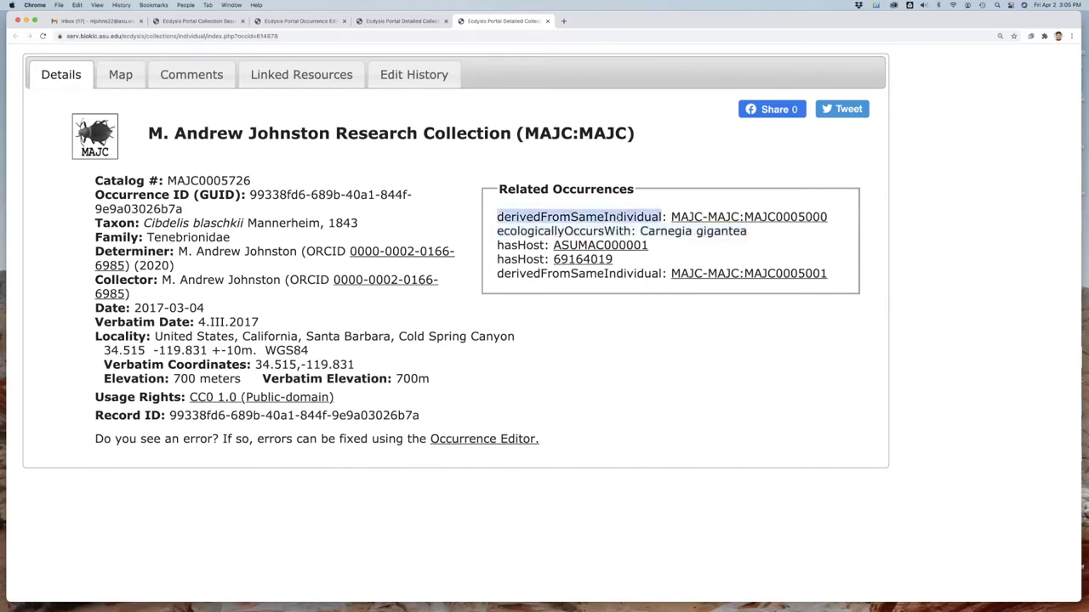
pyautogui.doubleClick(576, 274)
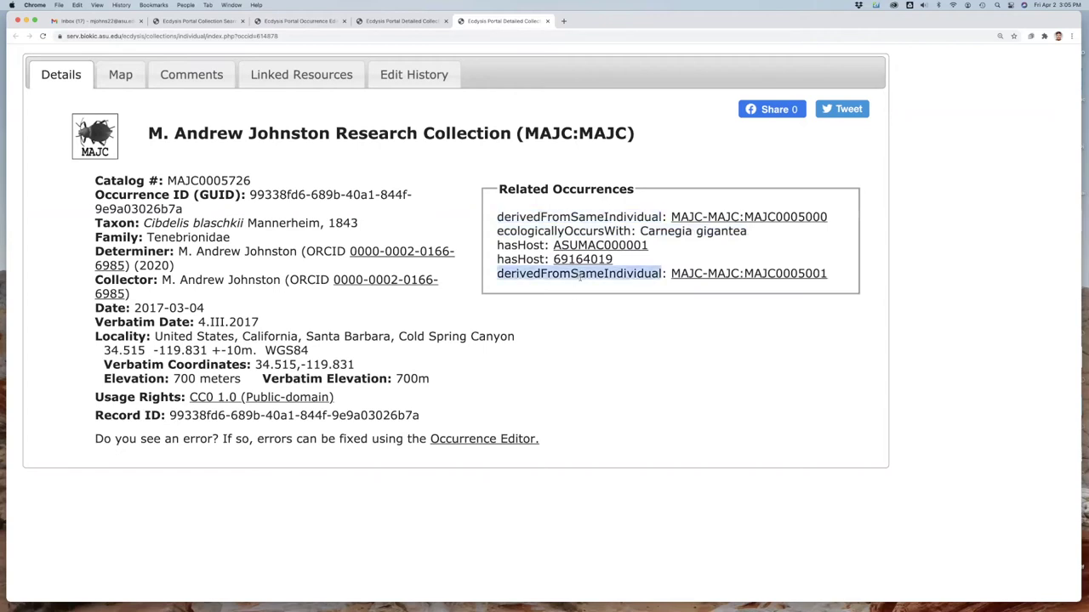
# Follow the MAJC0005001 and 69164019 host links from the public page, then come back
pyautogui.click(738, 274)
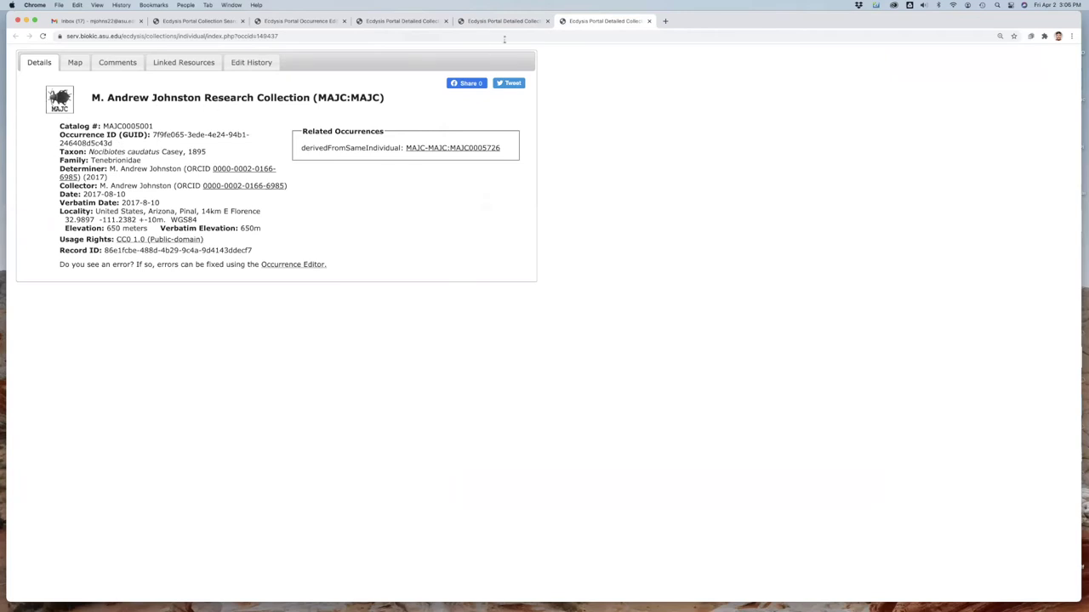
pyautogui.click(497, 21)
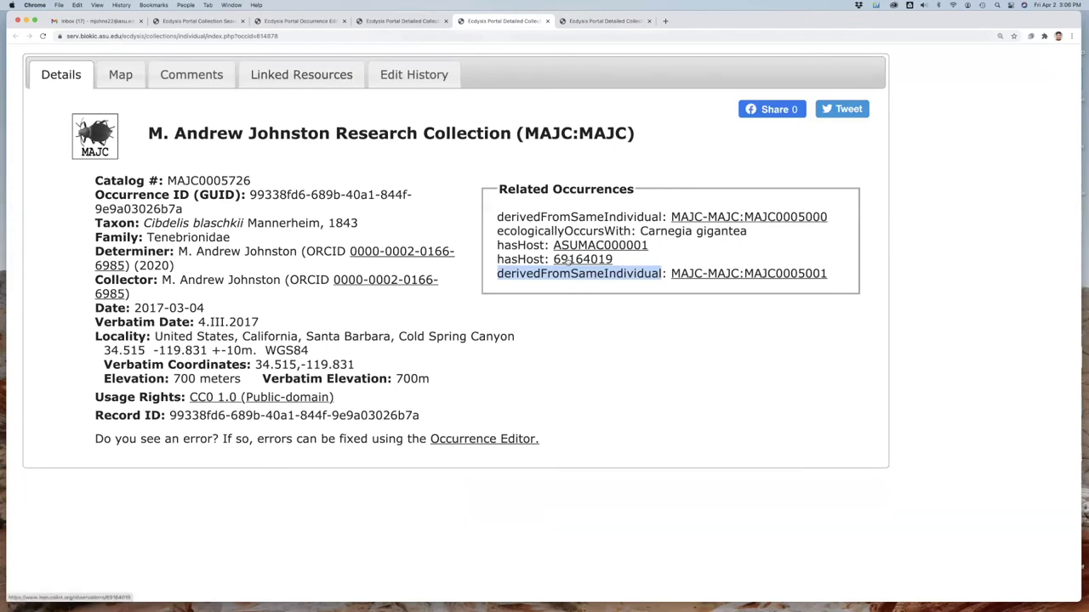
pyautogui.click(569, 260)
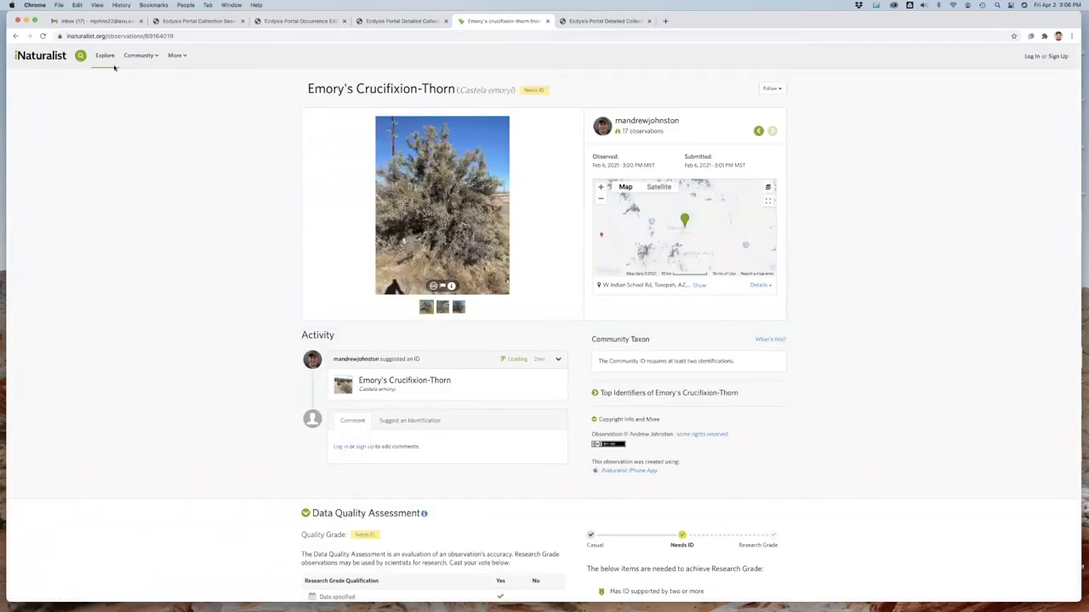
pyautogui.click(15, 39)
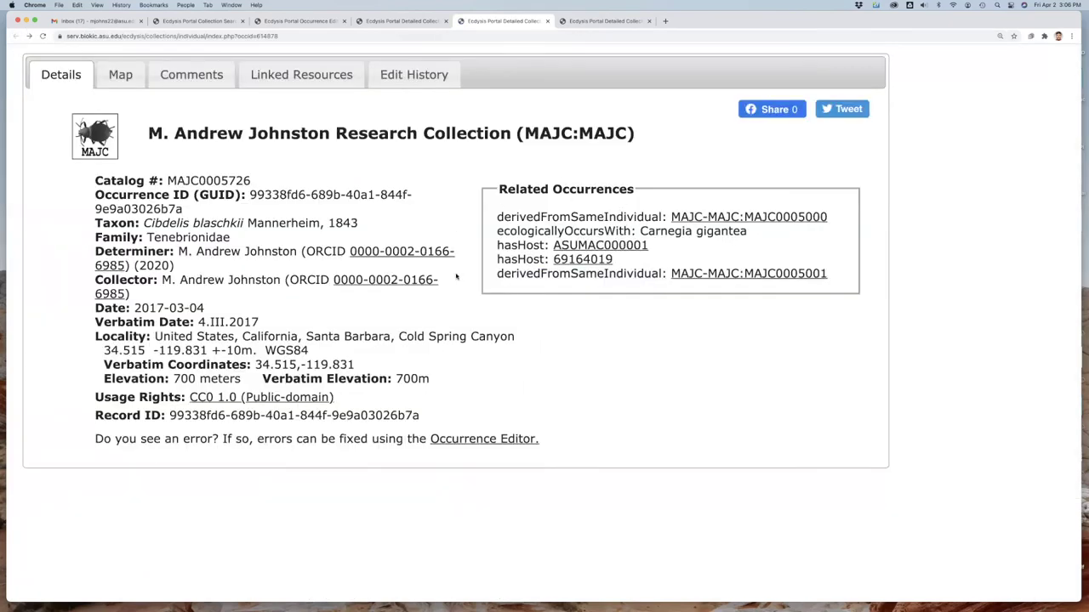
pyautogui.click(393, 22)
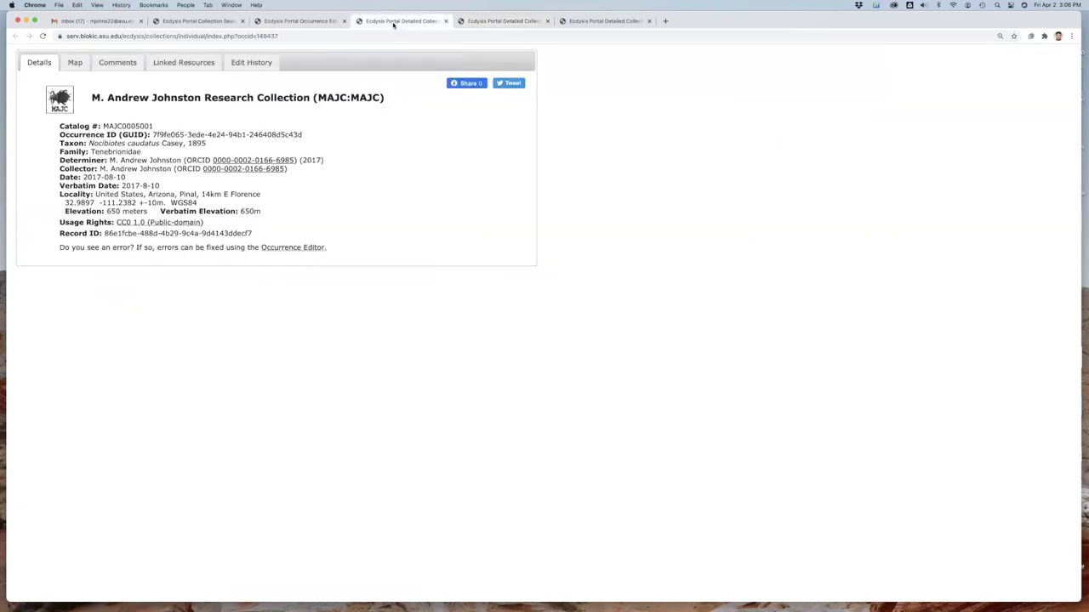
# Scroll MAJC0005726's Occurrence Data form down to the Record Cloning box
pyautogui.click(311, 22)
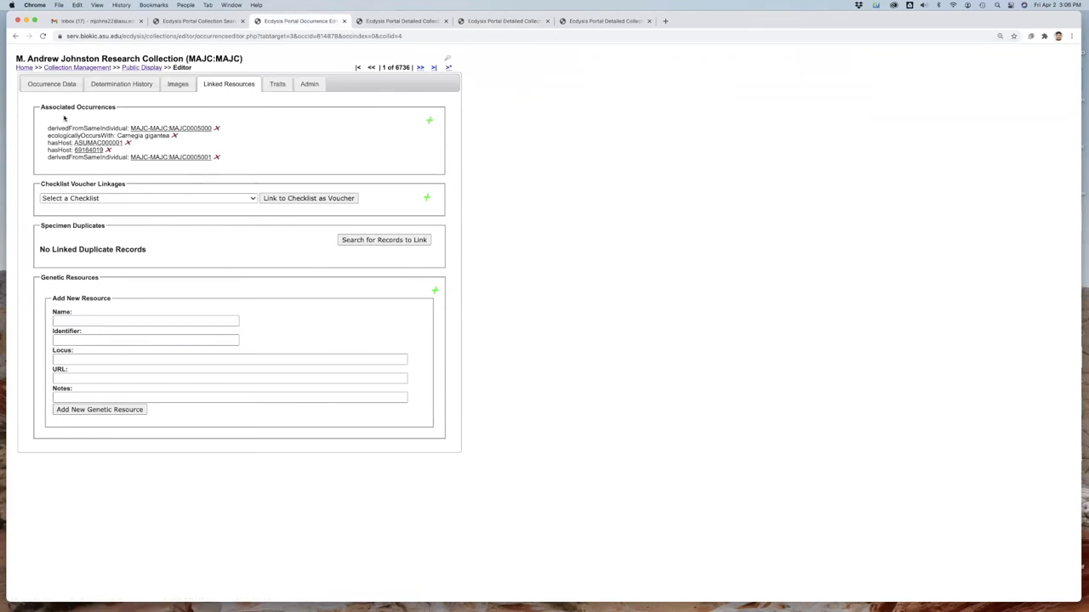
pyautogui.click(47, 85)
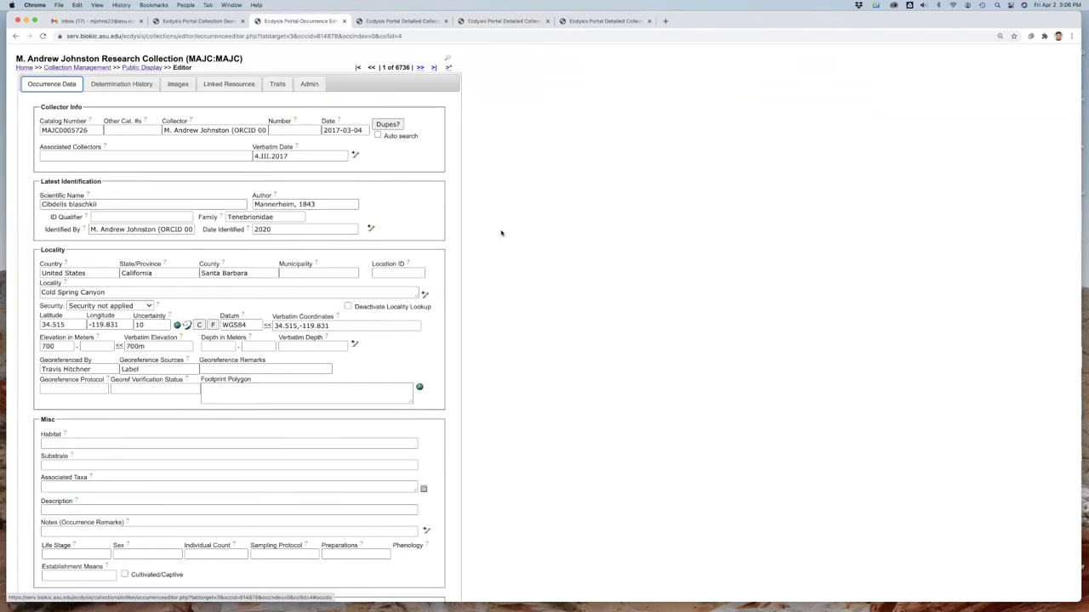
pyautogui.scroll(-2, 501, 232)
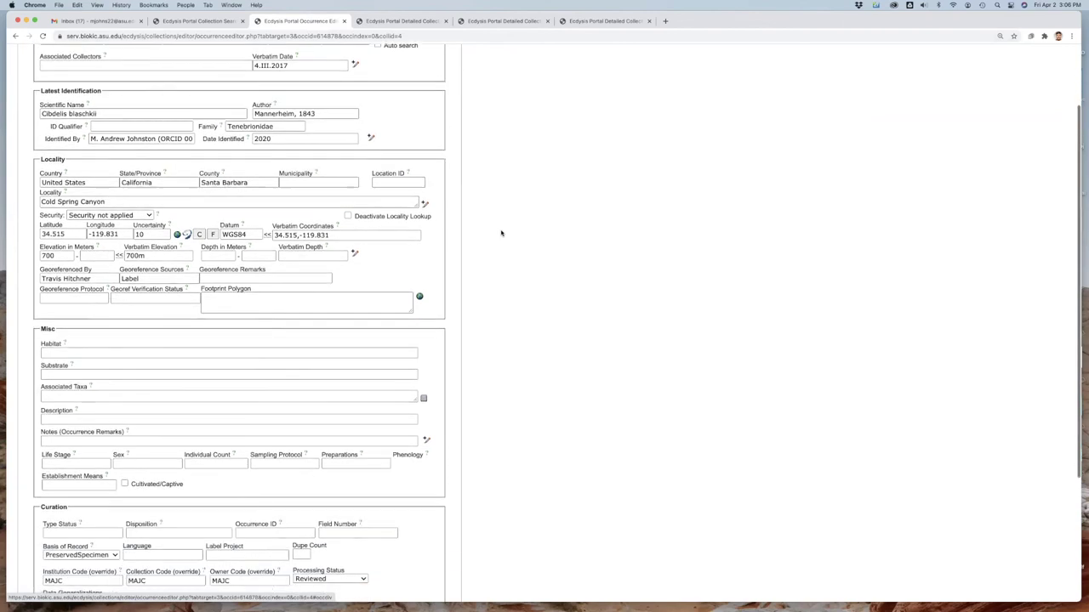
pyautogui.scroll(-3, 501, 232)
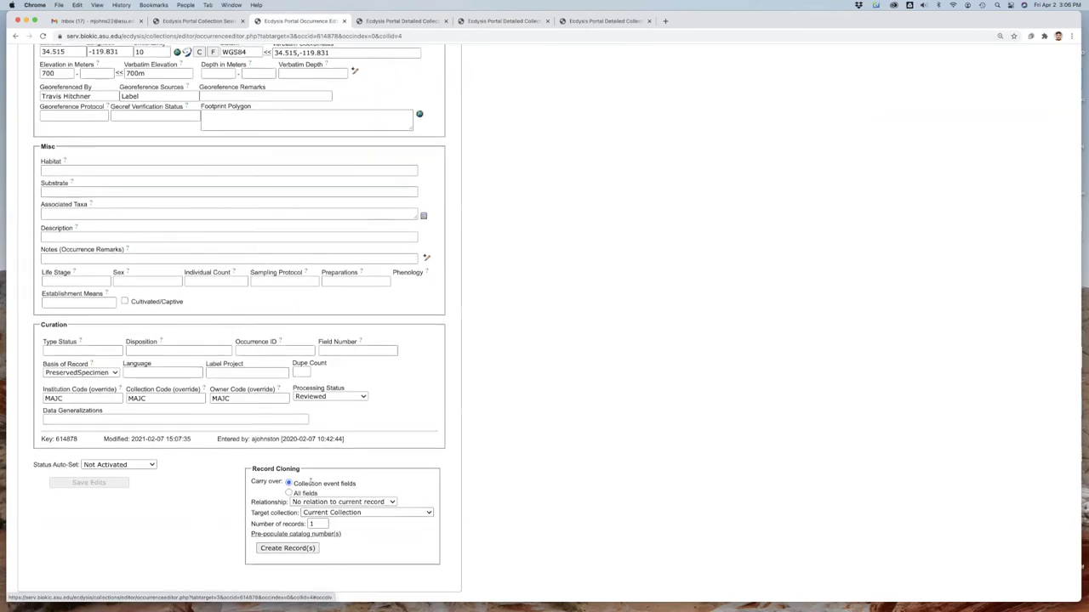
pyautogui.scroll(6, 310, 481)
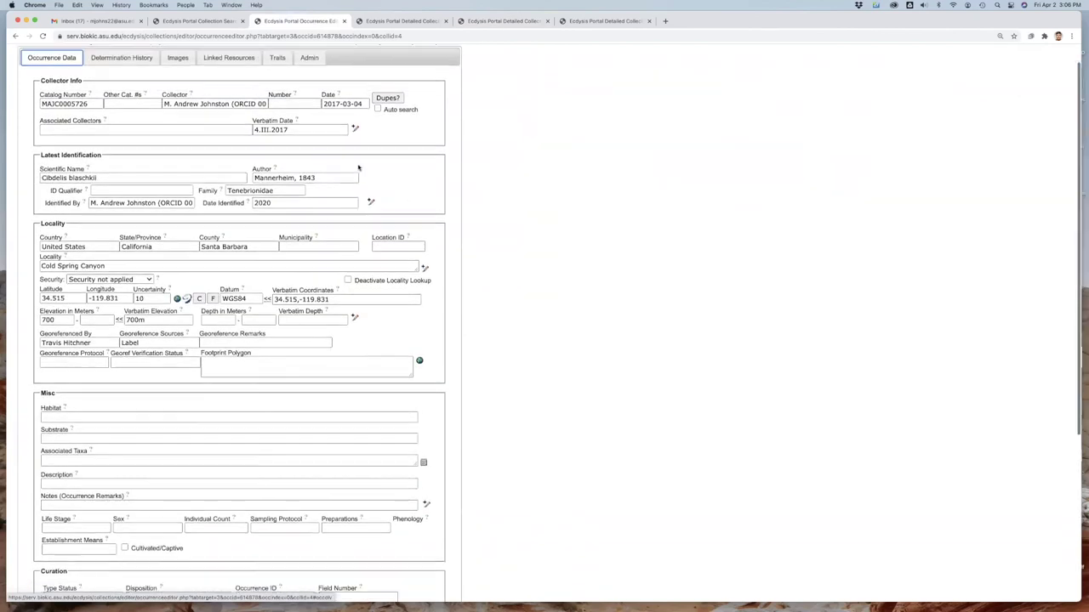
pyautogui.scroll(-6, 358, 168)
# Set cloning to all fields, 2 records, Current Collection target, and pre-populate catalog numbers
pyautogui.click(289, 491)
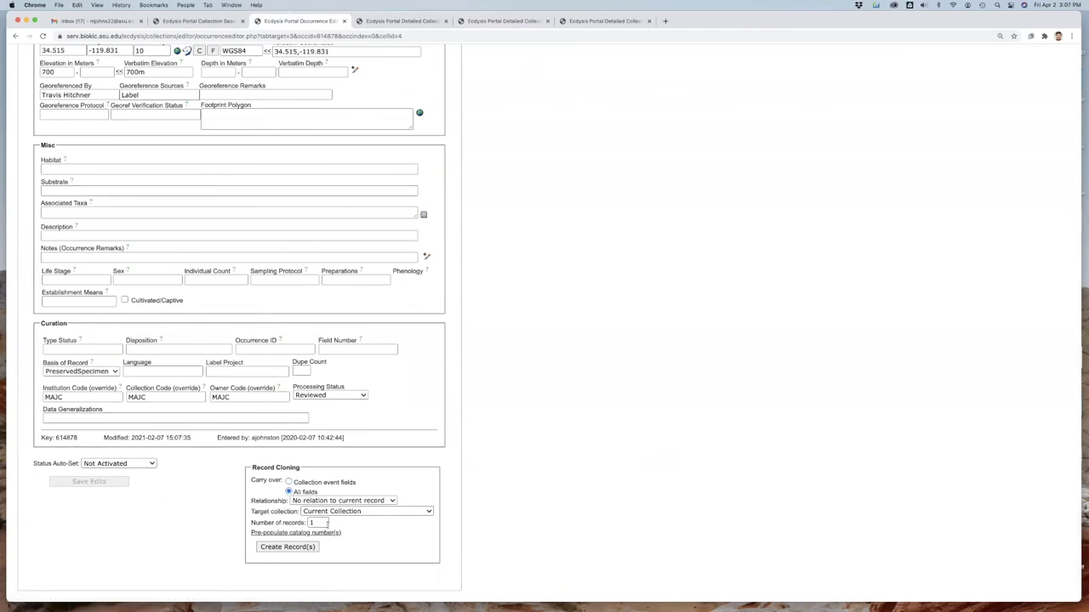
pyautogui.click(312, 523)
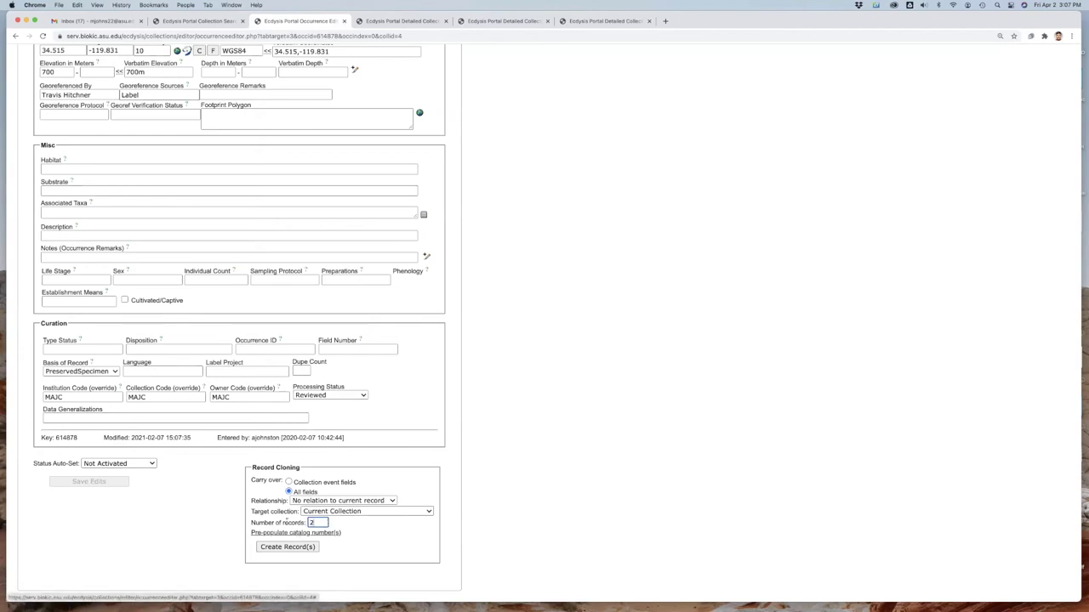
pyautogui.click(430, 512)
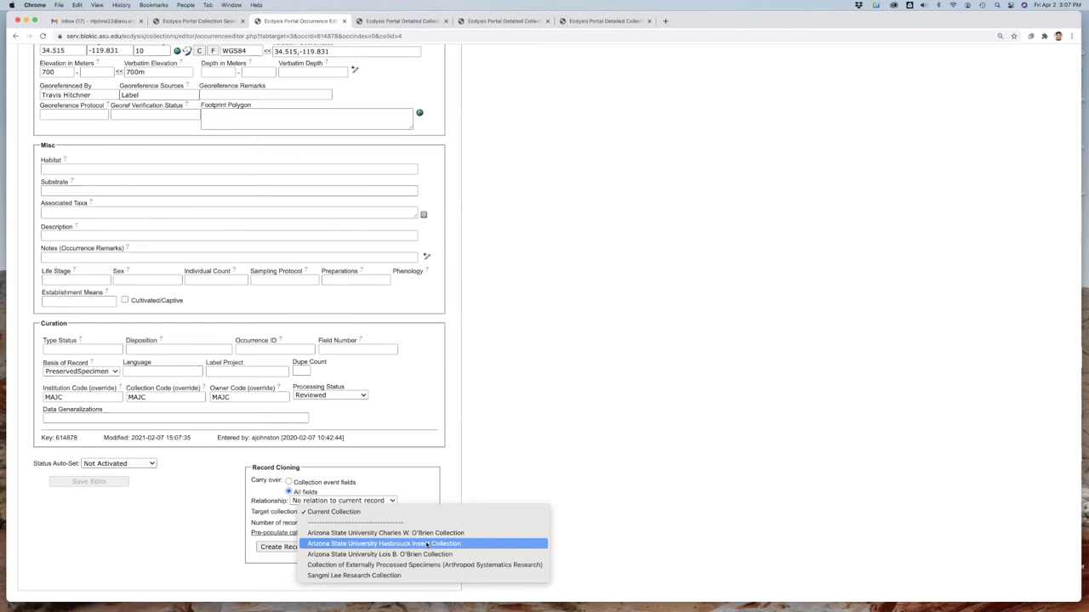
pyautogui.click(427, 544)
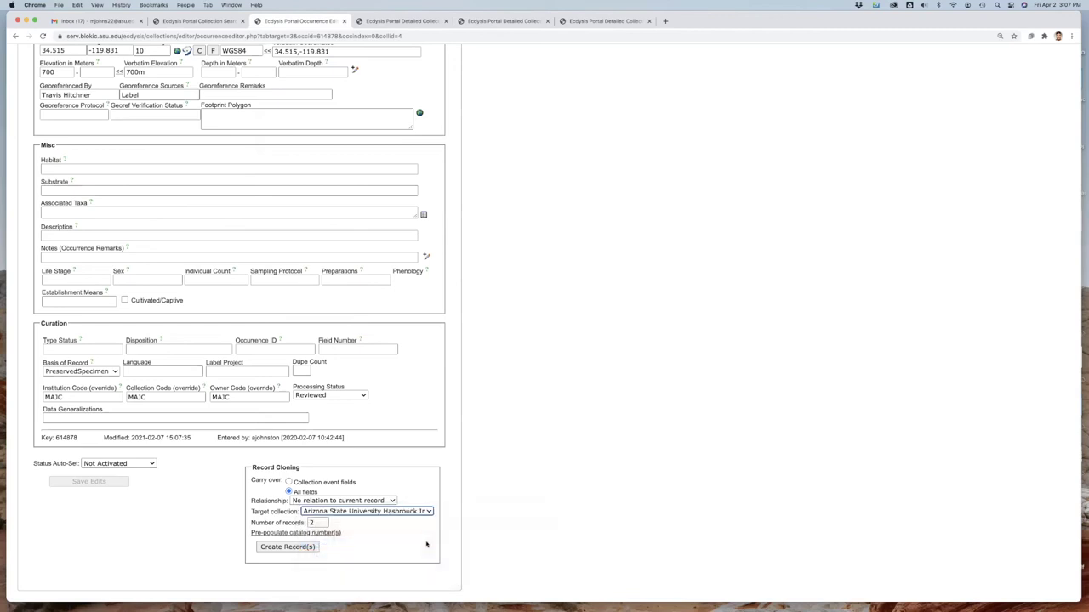
pyautogui.click(427, 514)
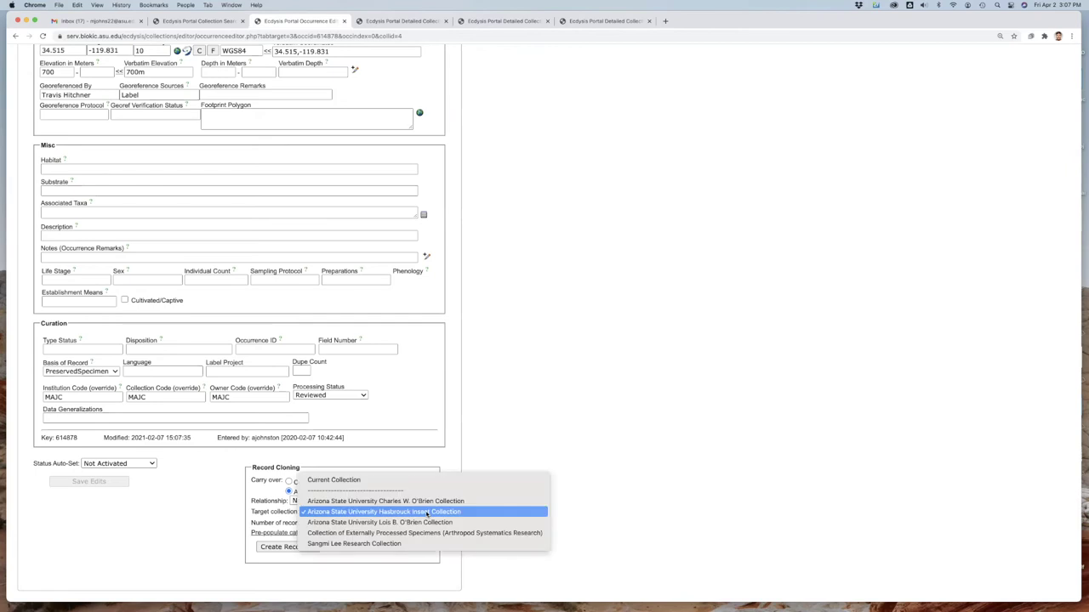
pyautogui.click(407, 482)
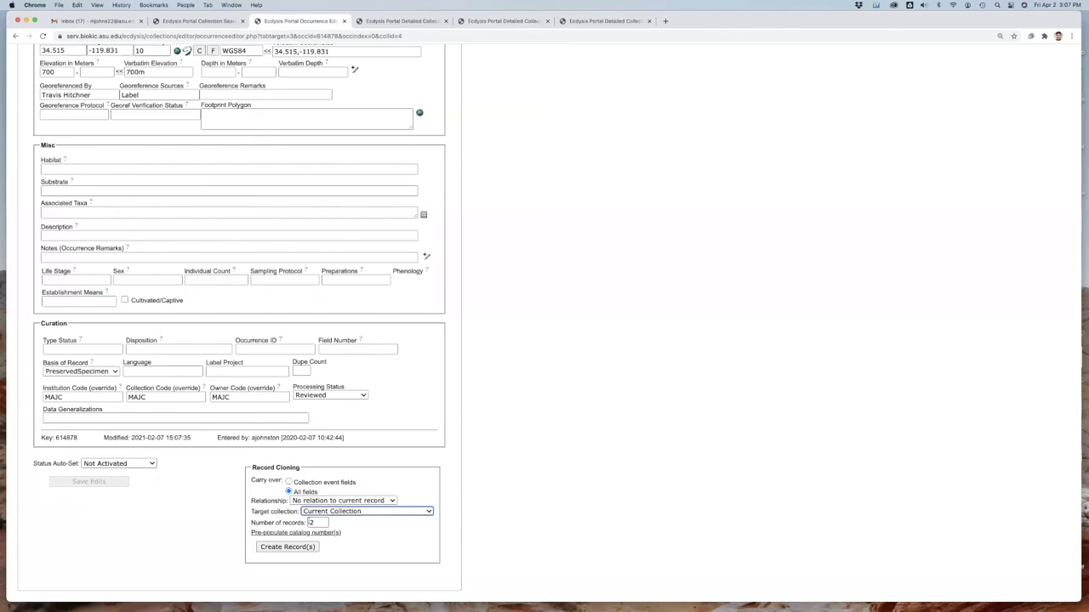
pyautogui.click(266, 533)
# Enter TEST1234 as the first clone's catalog number and auto-fill TEST1235 for the second
pyautogui.scroll(-1, 473, 508)
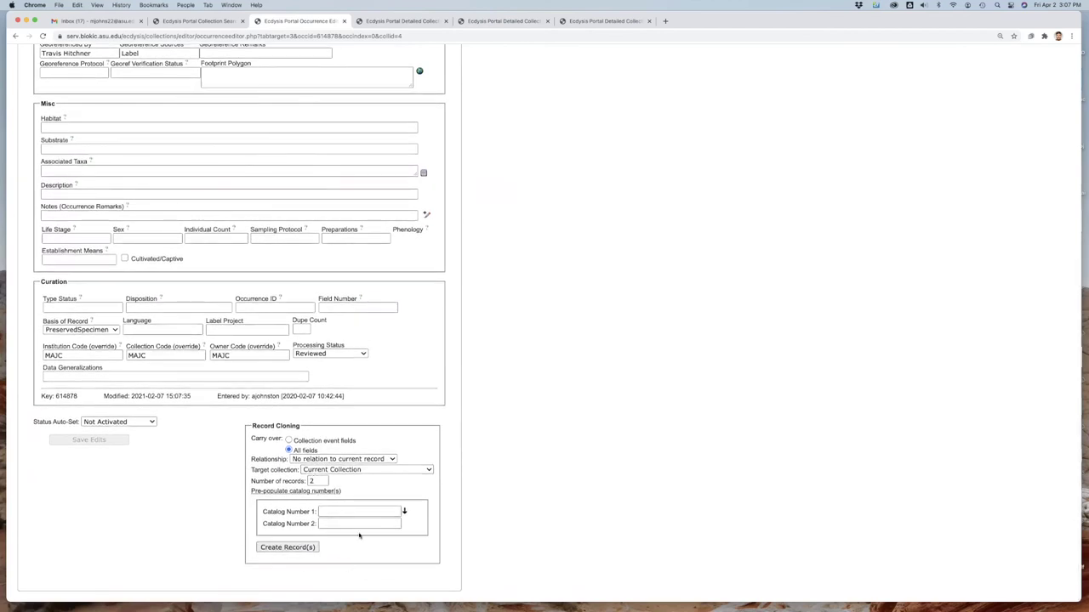
pyautogui.click(349, 511)
pyautogui.write('TEST1234')
pyautogui.click(349, 527)
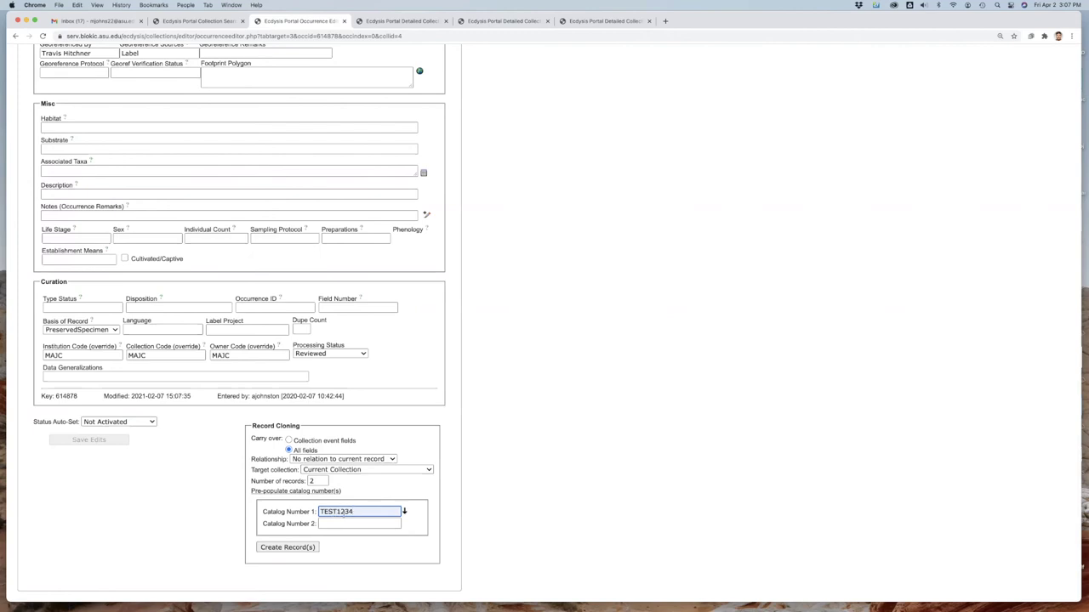
pyautogui.click(405, 512)
# Create two clones as subsampleOf MAJC0005726, producing records #695144 and #695145
pyautogui.doubleClick(264, 457)
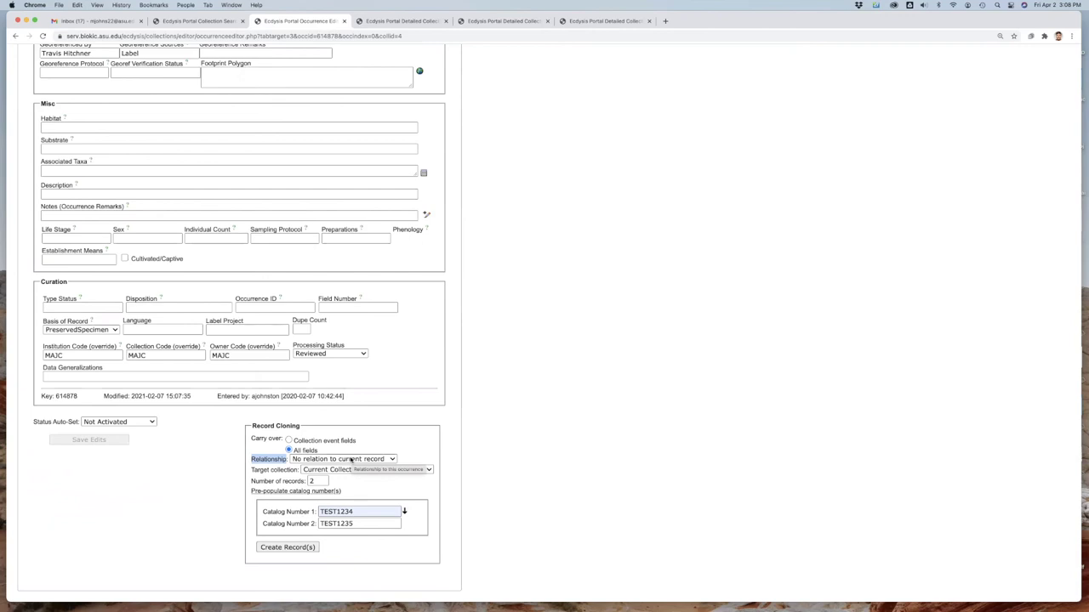
pyautogui.click(350, 460)
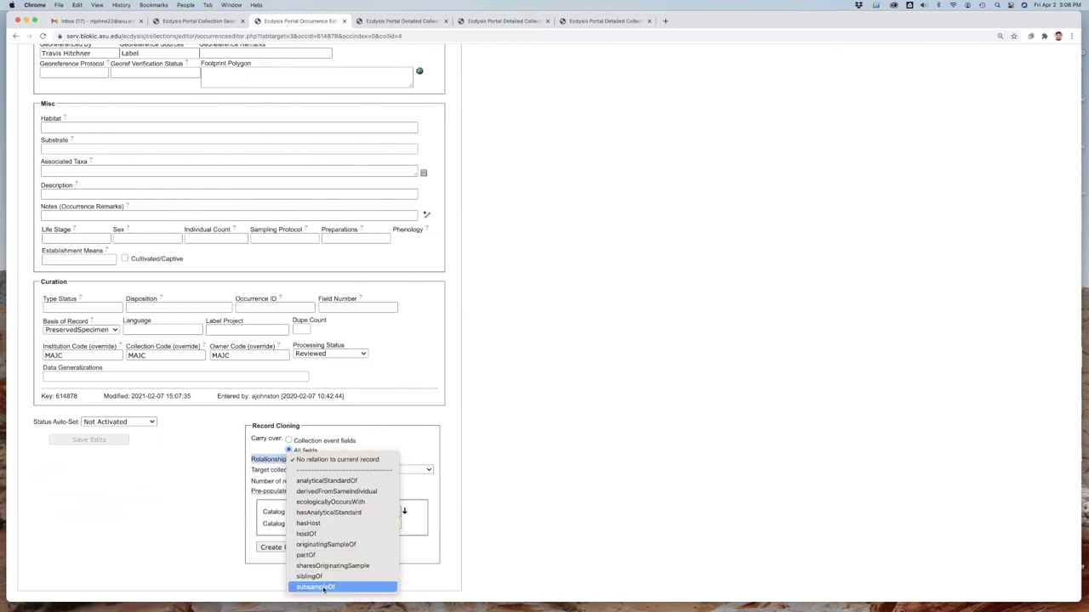
pyautogui.click(323, 586)
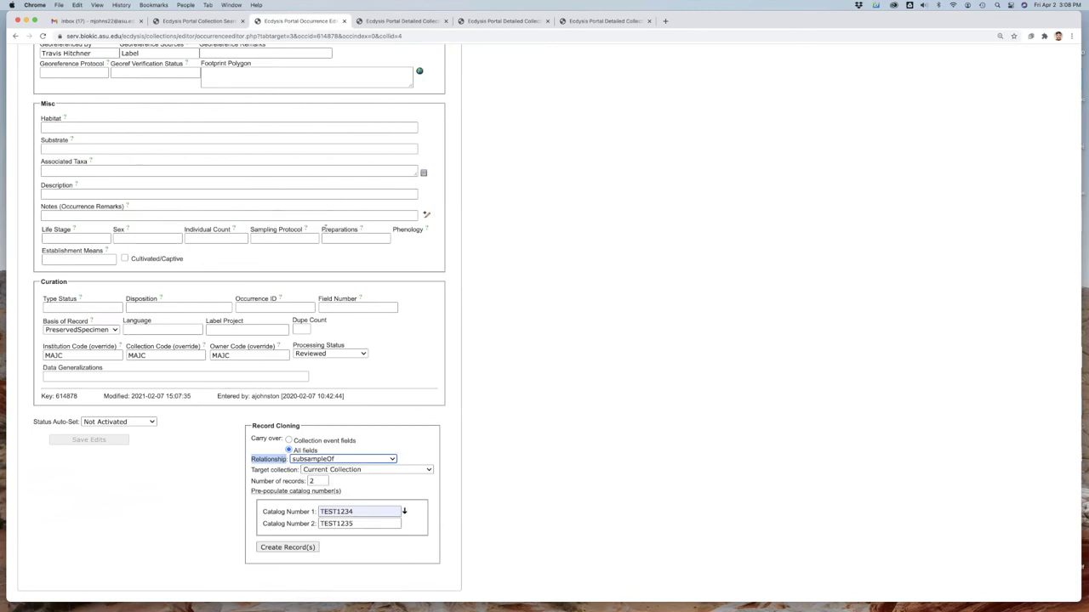
pyautogui.click(289, 547)
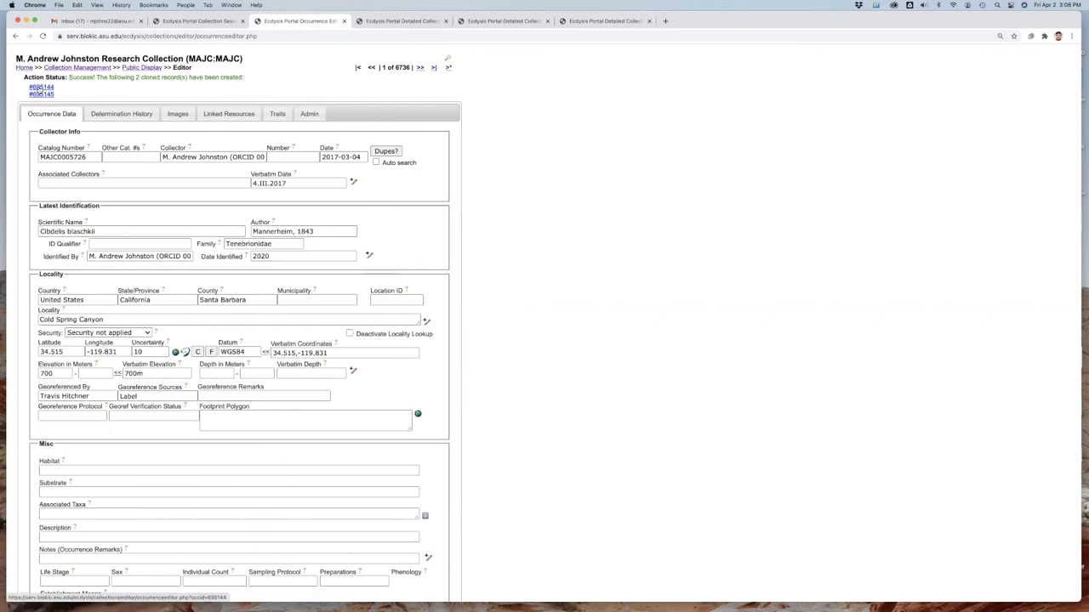
# Open both clones in new tabs and confirm TEST1234 lists subsampleOf MAJC0005726
pyautogui.keyDown('super'); pyautogui.click(40, 87); pyautogui.keyUp('super')
pyautogui.keyDown('super'); pyautogui.click(40, 94); pyautogui.keyUp('super')
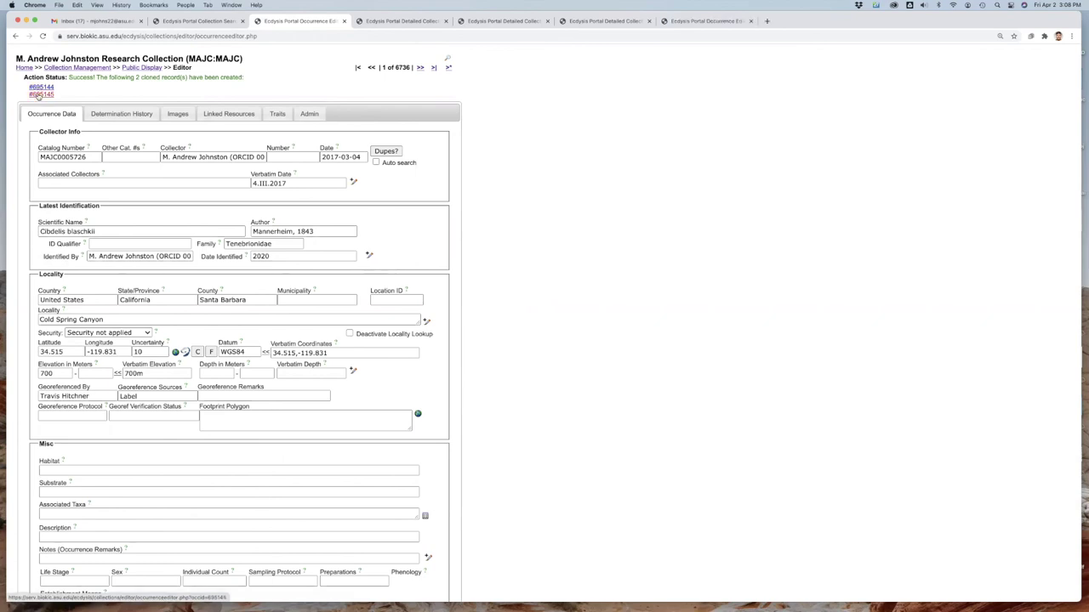
pyautogui.click(697, 20)
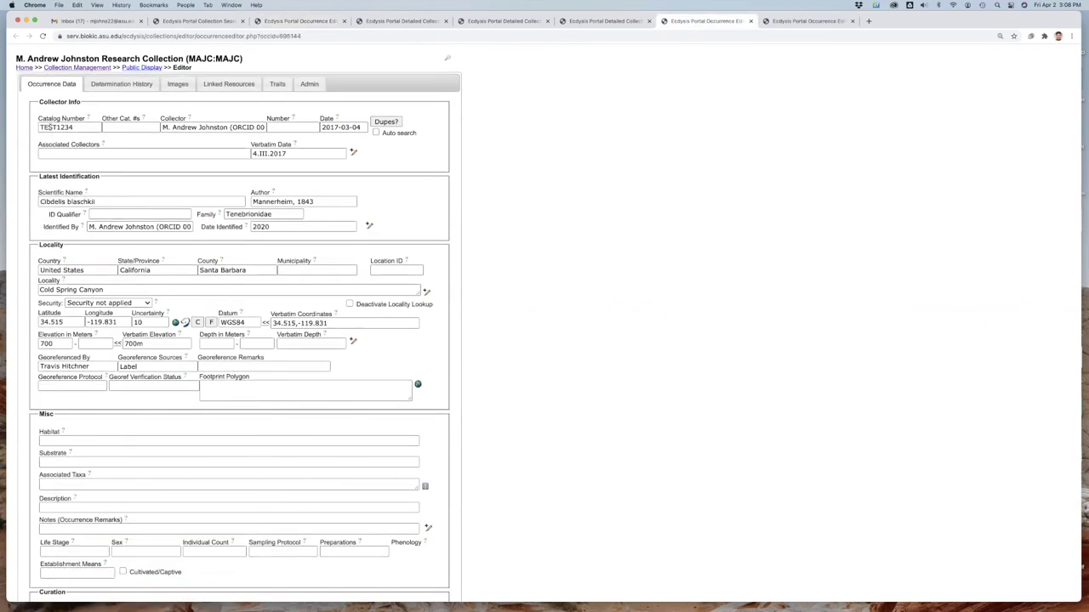
pyautogui.doubleClick(40, 127)
pyautogui.click(217, 88)
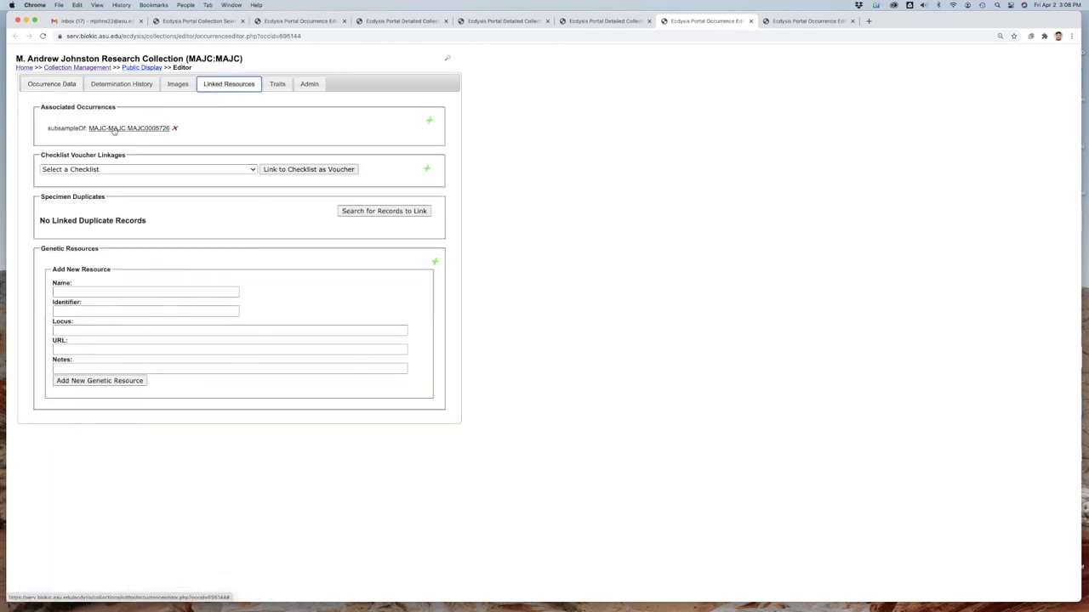
pyautogui.click(142, 68)
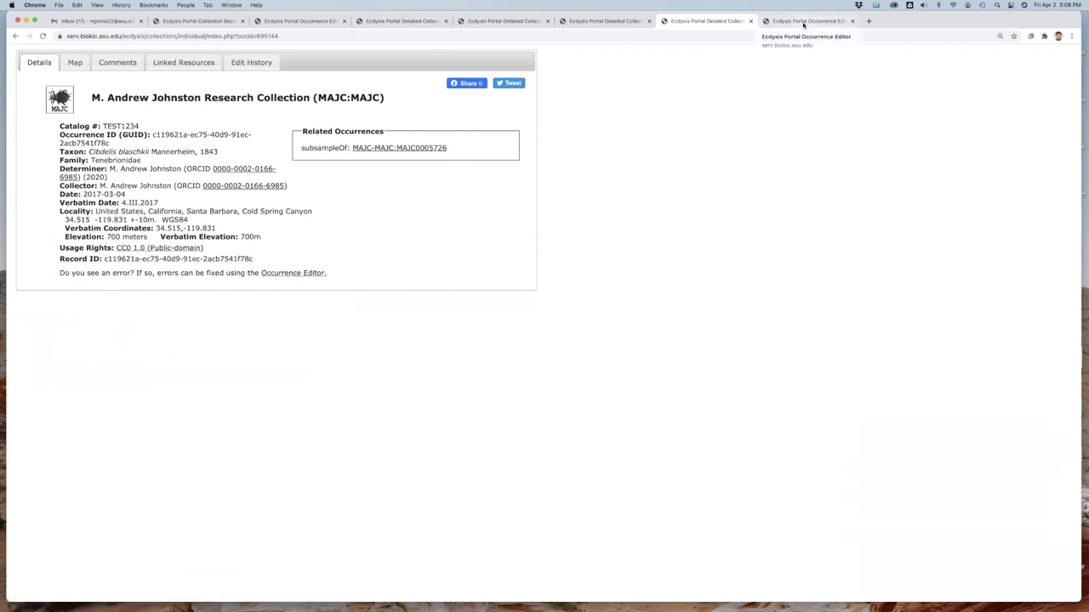
# Confirm TEST1235's linked occurrences also show subsampleOf MAJC0005726
pyautogui.click(802, 22)
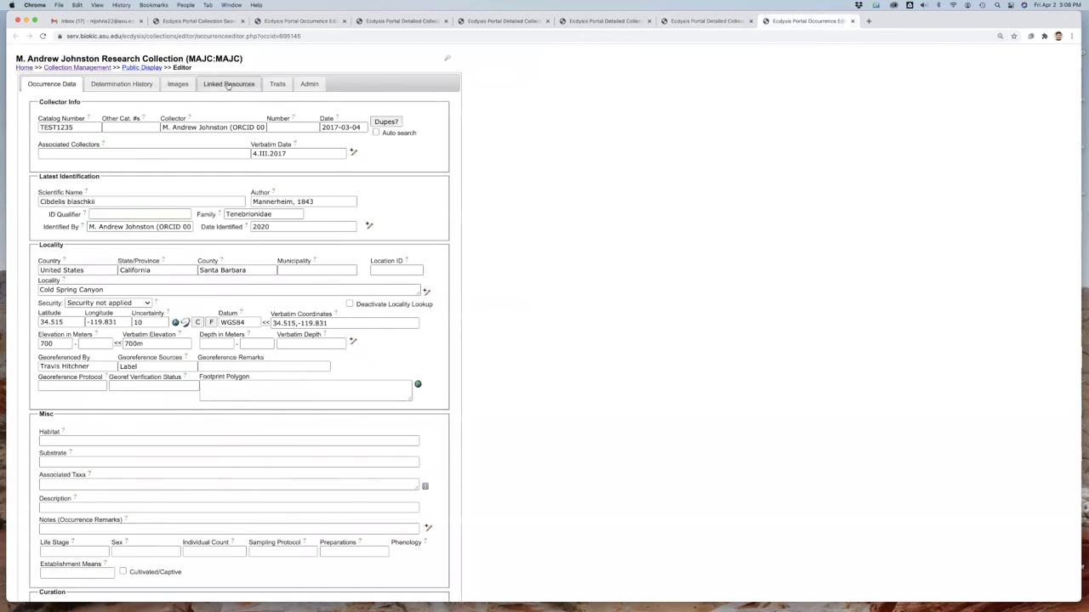
pyautogui.click(228, 84)
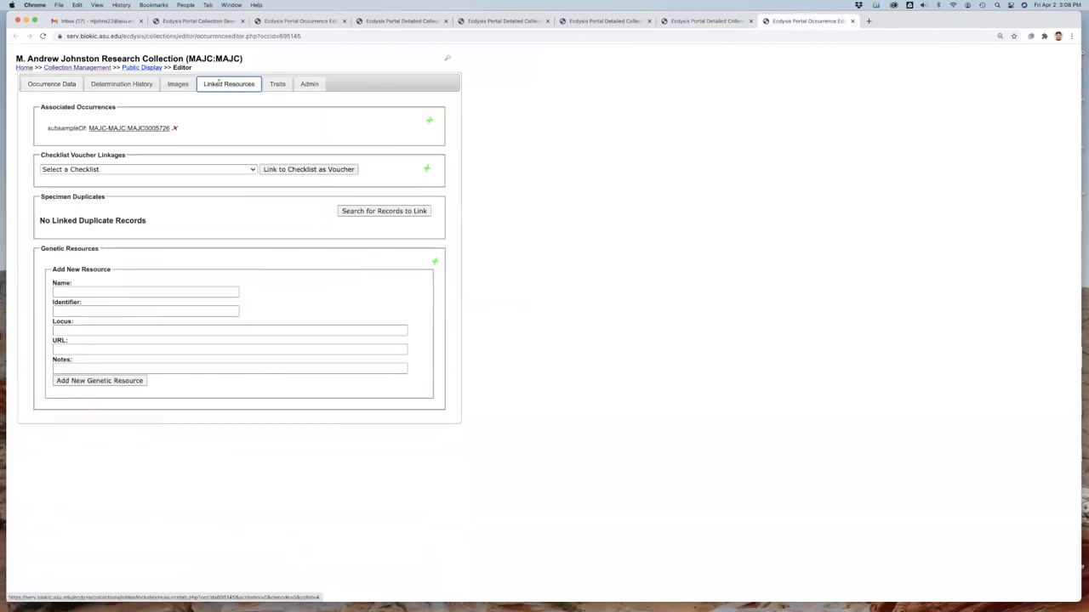
pyautogui.click(390, 23)
# Verify MAJC0005726's public page lists originatingSampleOf TEST1234 and TEST1235 under Related Occurrences
pyautogui.click(306, 23)
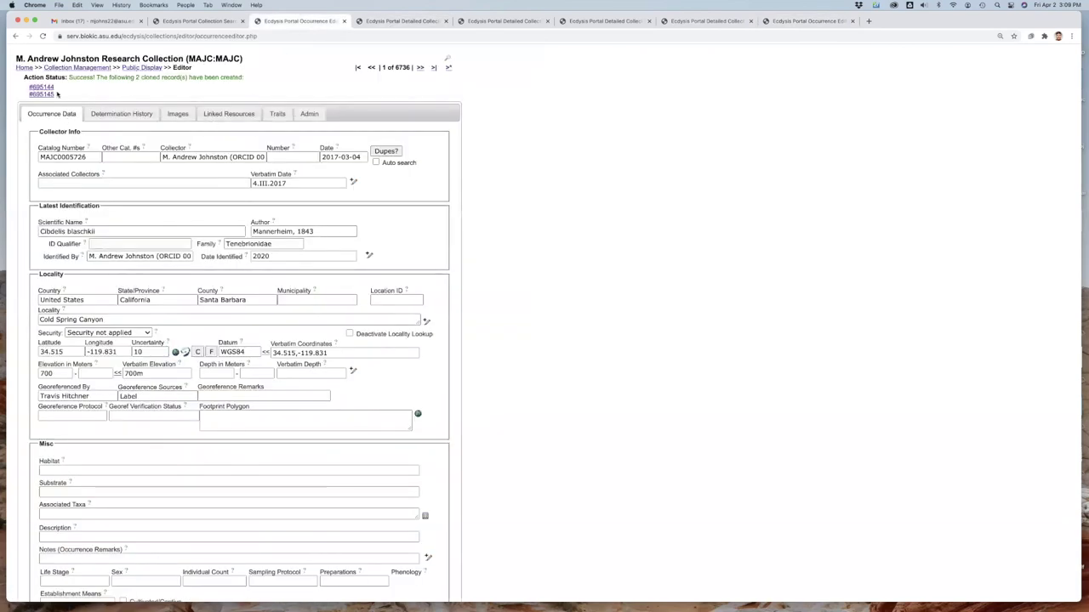
pyautogui.click(234, 115)
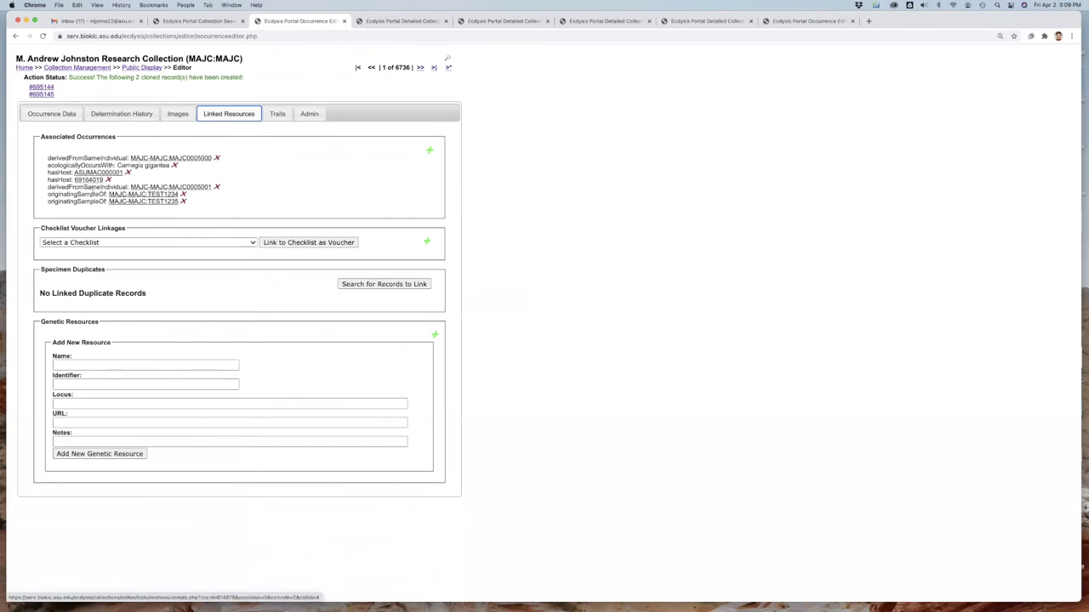
pyautogui.click(138, 70)
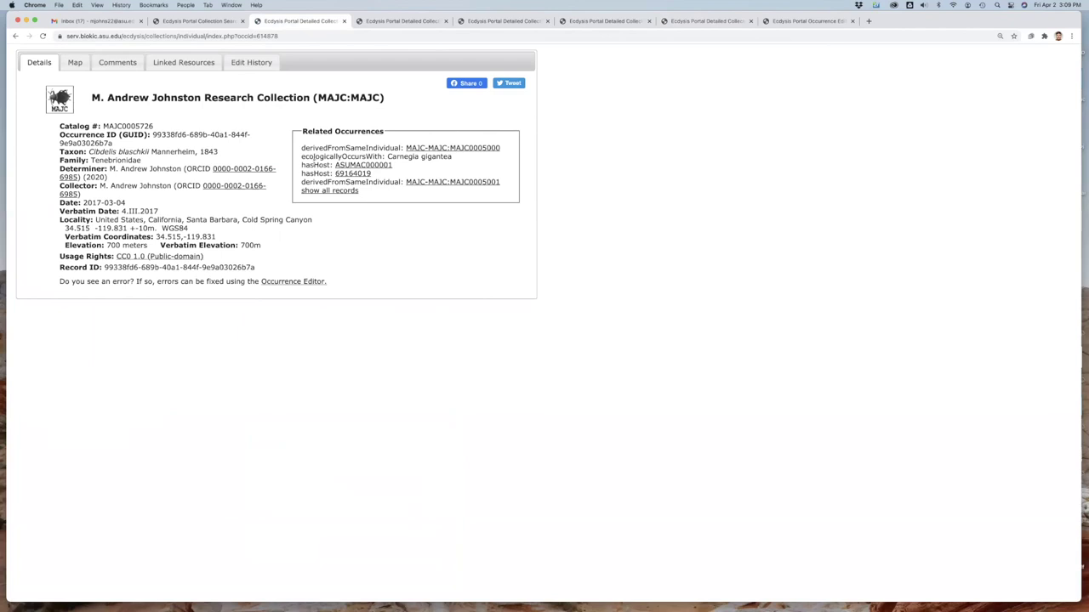
pyautogui.click(317, 190)
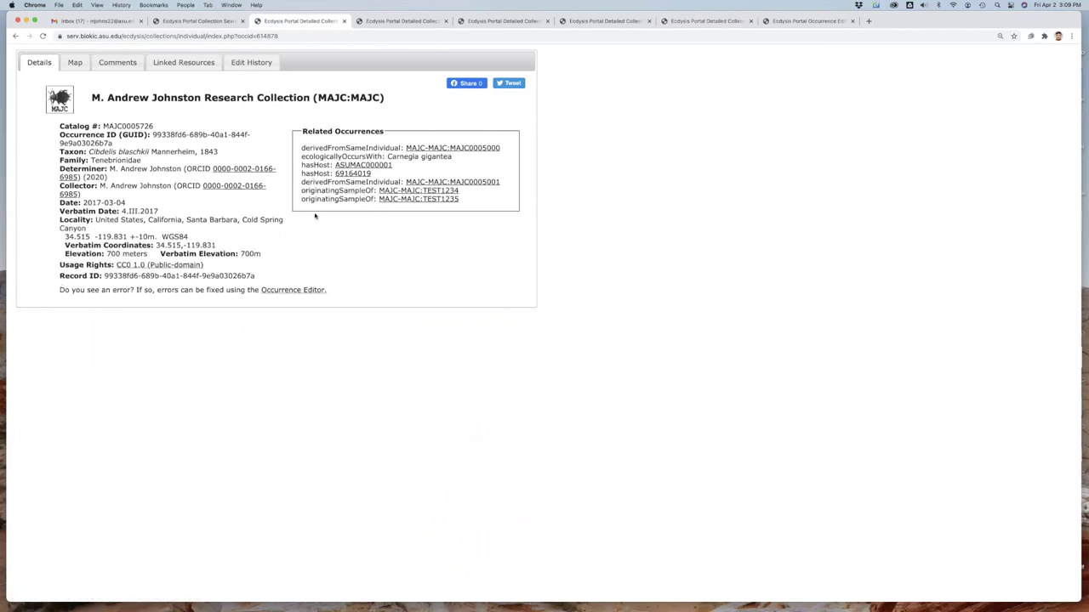